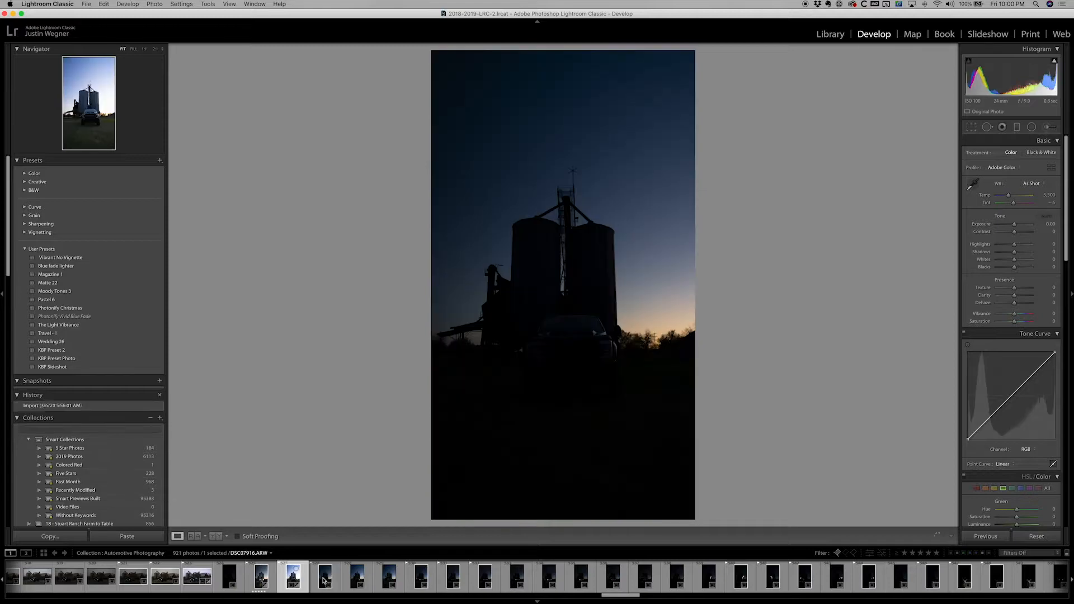
Filter the filmstrip to flagged photos and compare the finished truck composite with the unedited daylight exposure DSC07916.ARW.
click(421, 577)
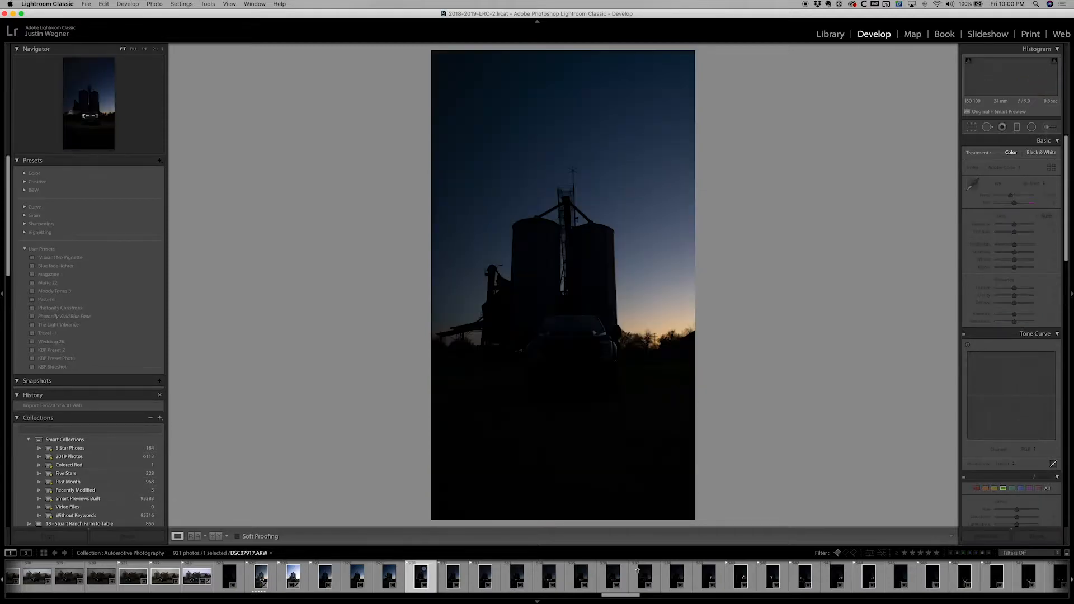
click(838, 553)
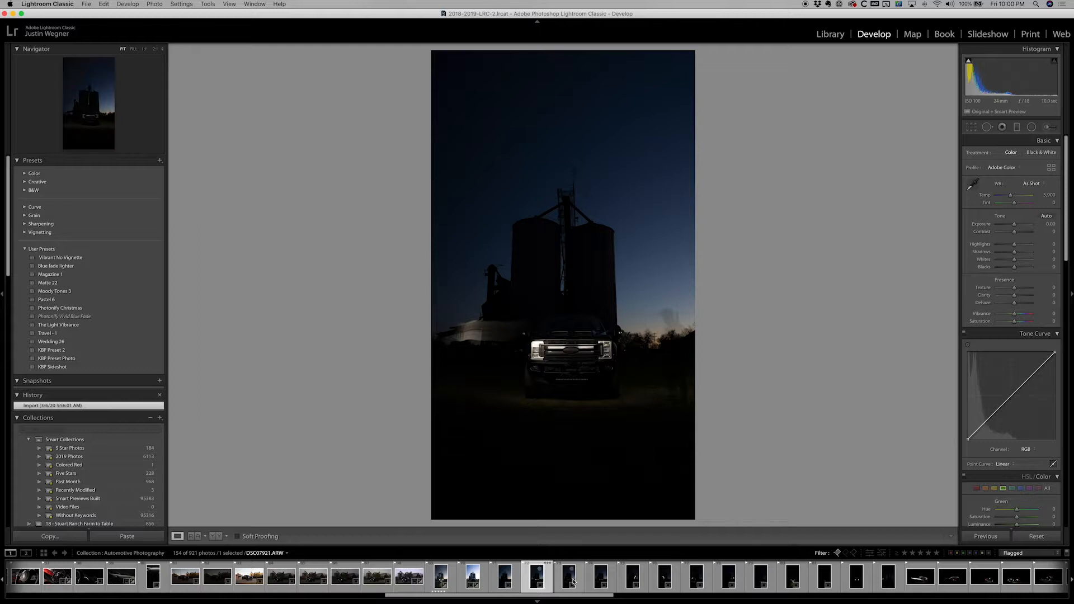
click(441, 576)
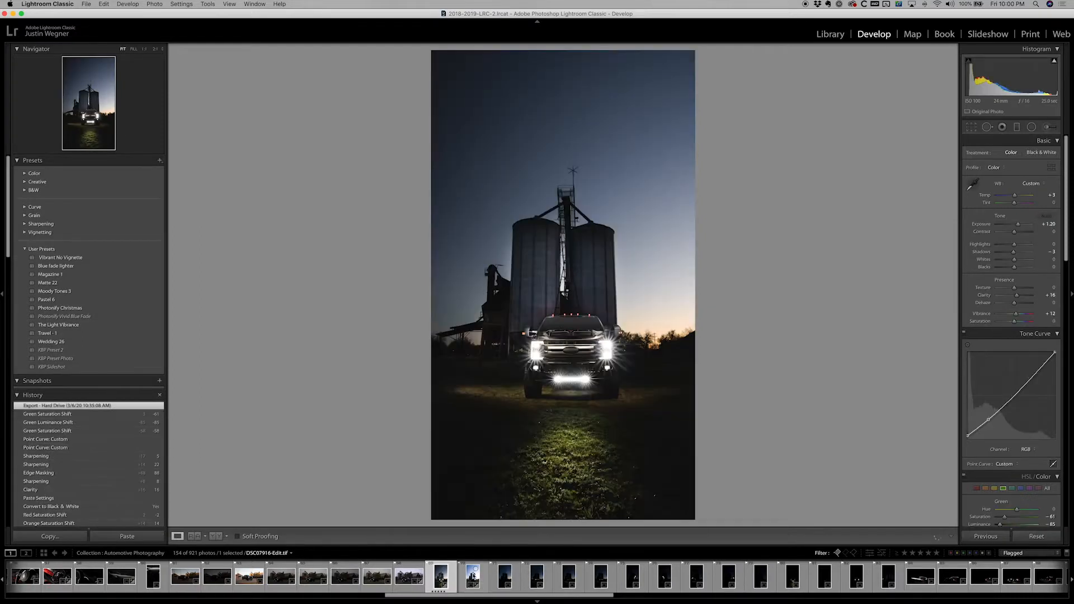
click(473, 576)
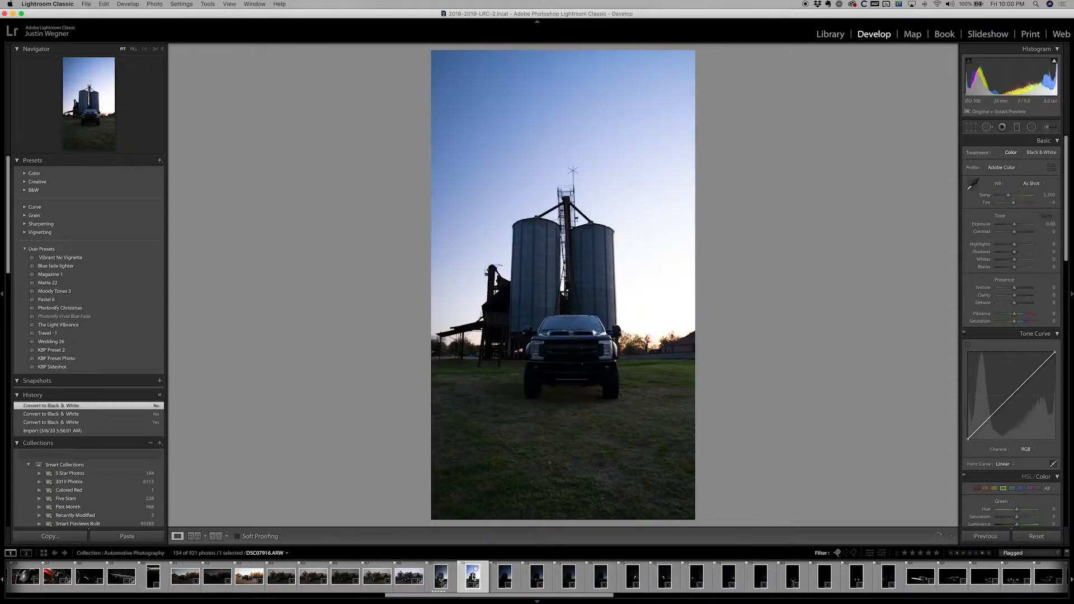
click(442, 576)
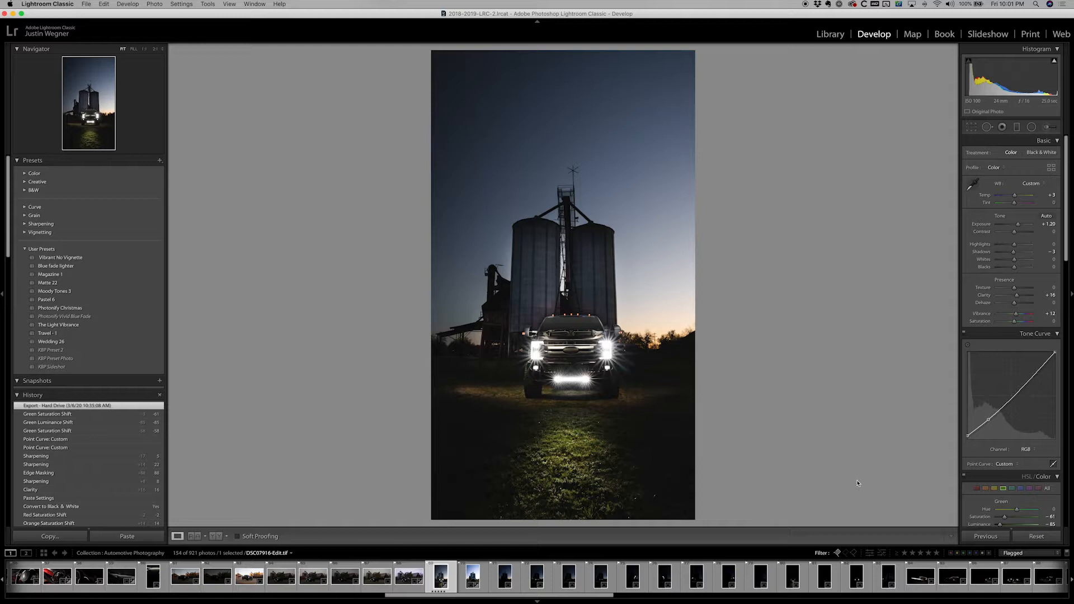
Review the flagged source exposures of the truck one by one, from the dusk silhouette to the headlight and light-bar shots.
click(515, 579)
key(Right)
key(Right)
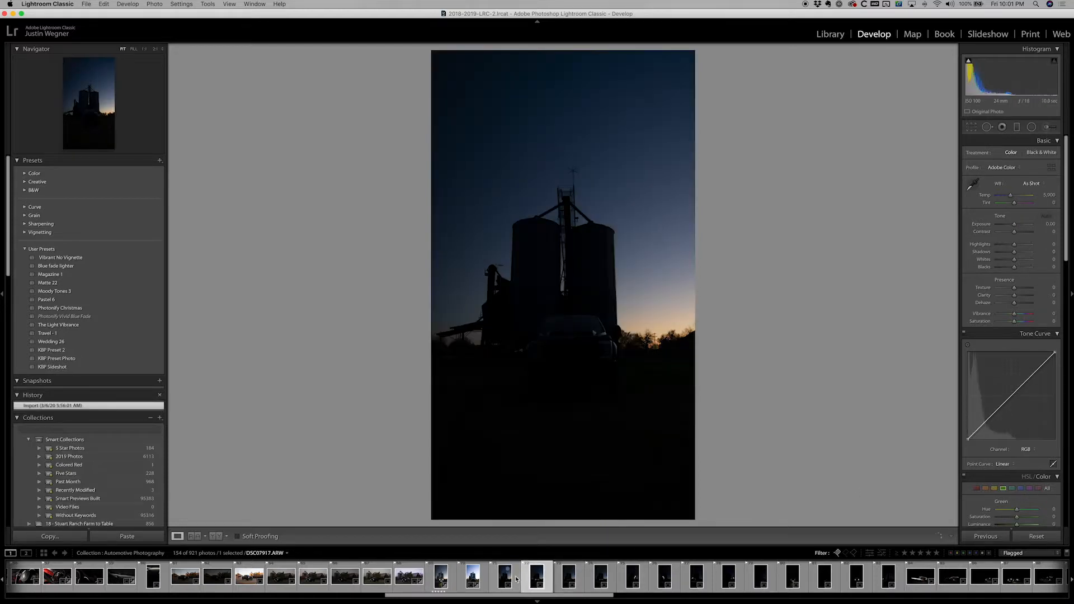
key(Right)
key(Right)
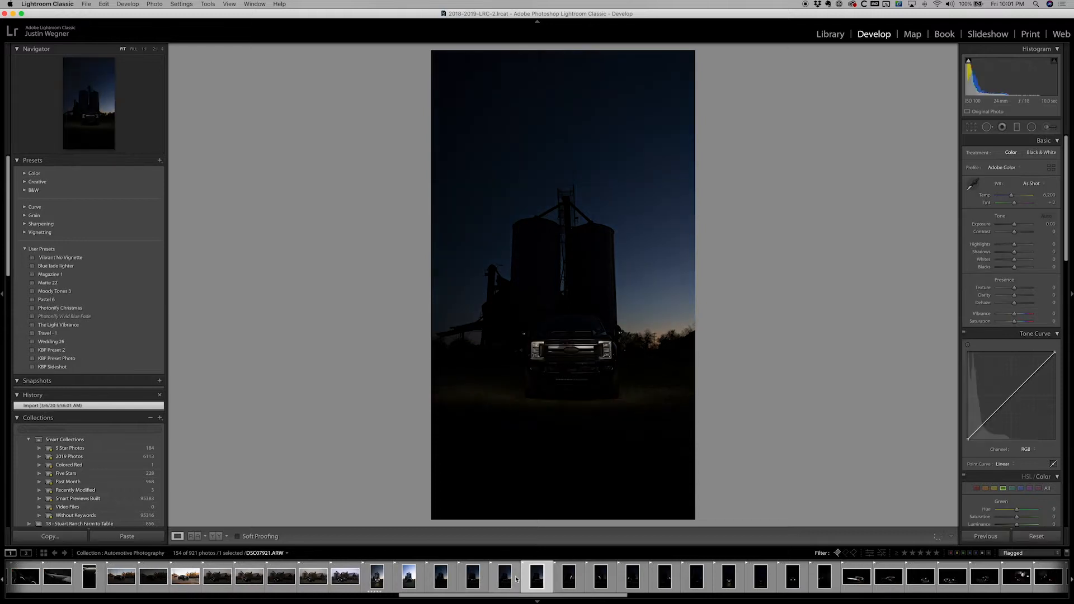
key(Right)
key(Right)
key(Right)
key(Right)
key(Right)
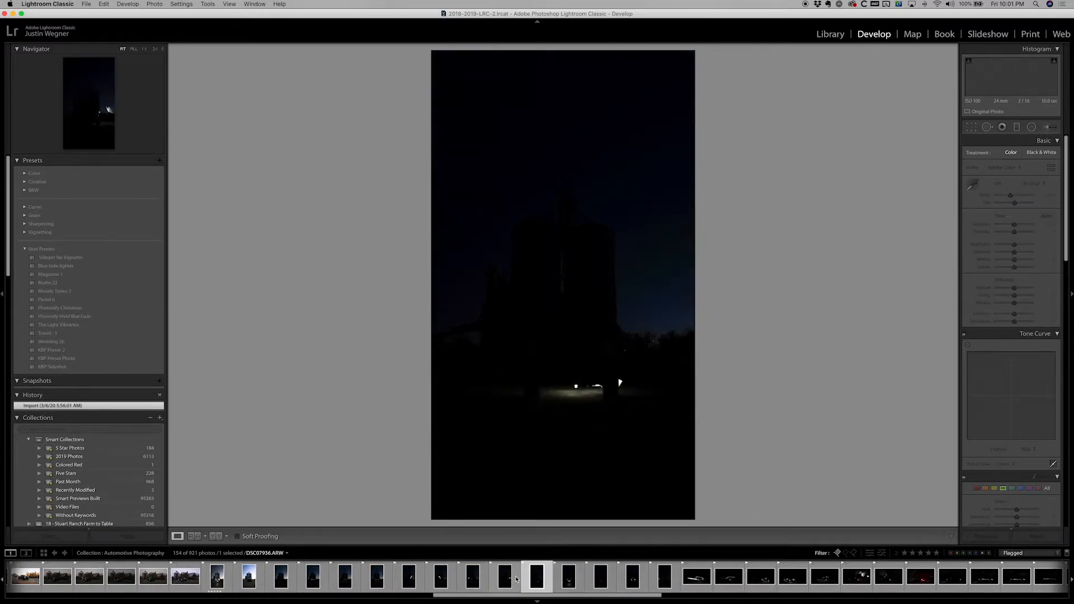
key(Right)
key(Right)
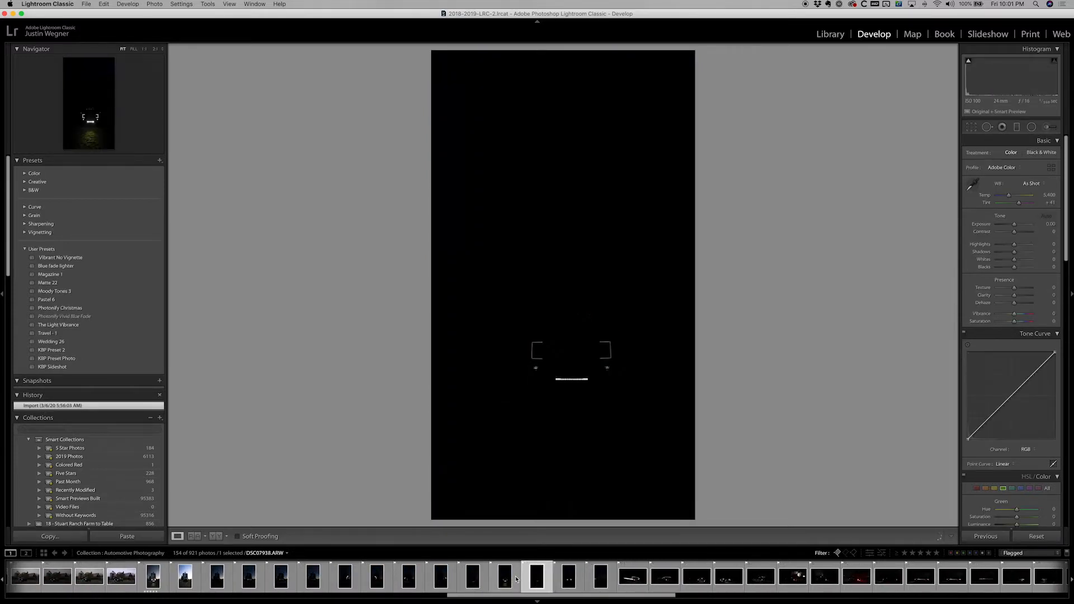
key(Right)
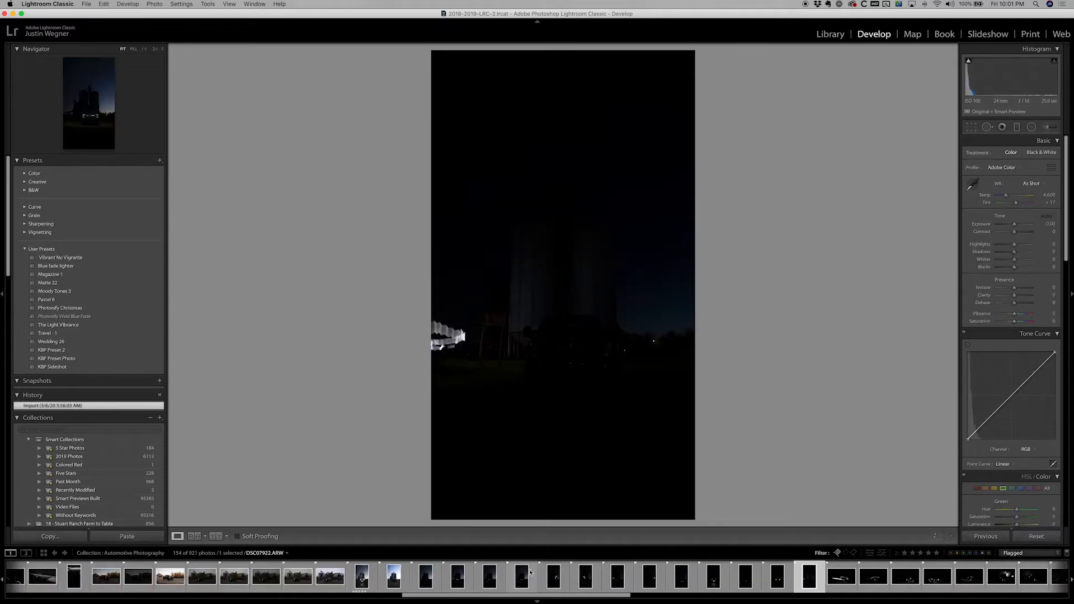
key(Left)
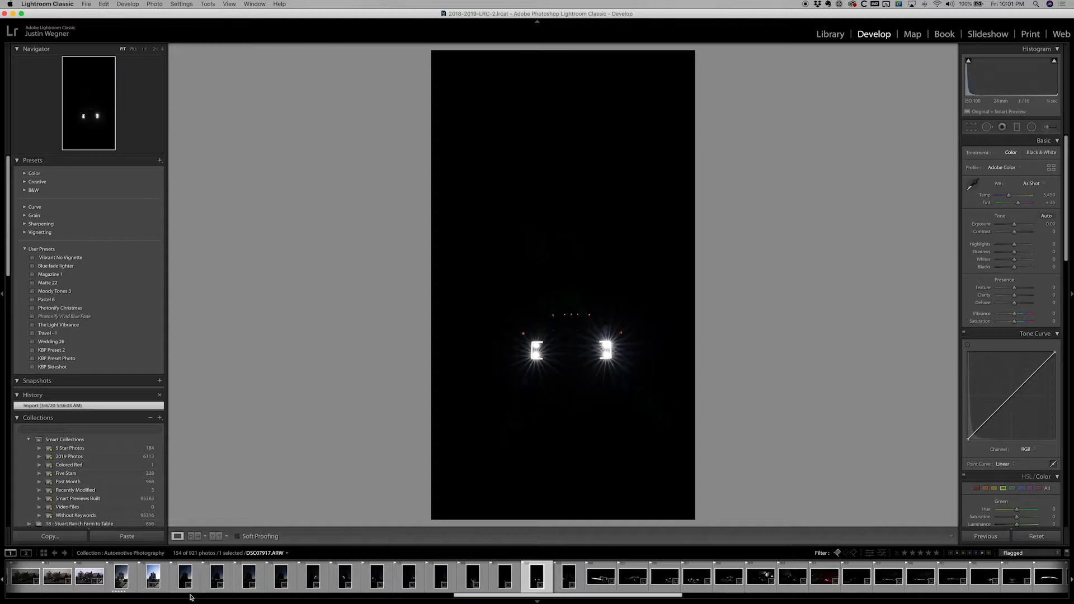
Select the range of truck exposures from the daylight shot through the headlight shot and open them as layers in Photoshop.
shift+click(153, 576)
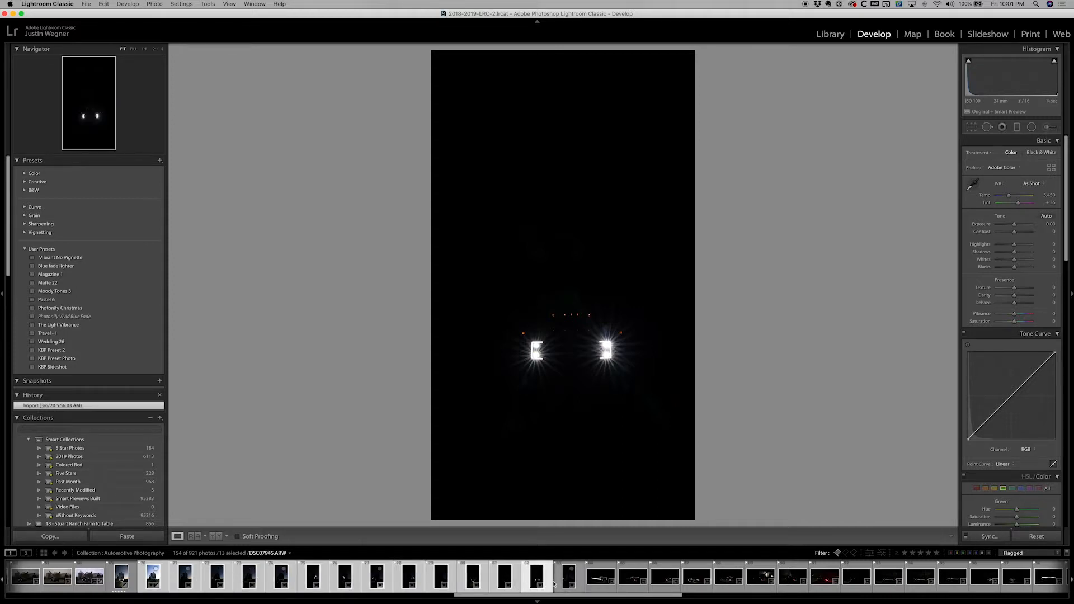
scroll(161, 572, left, 1)
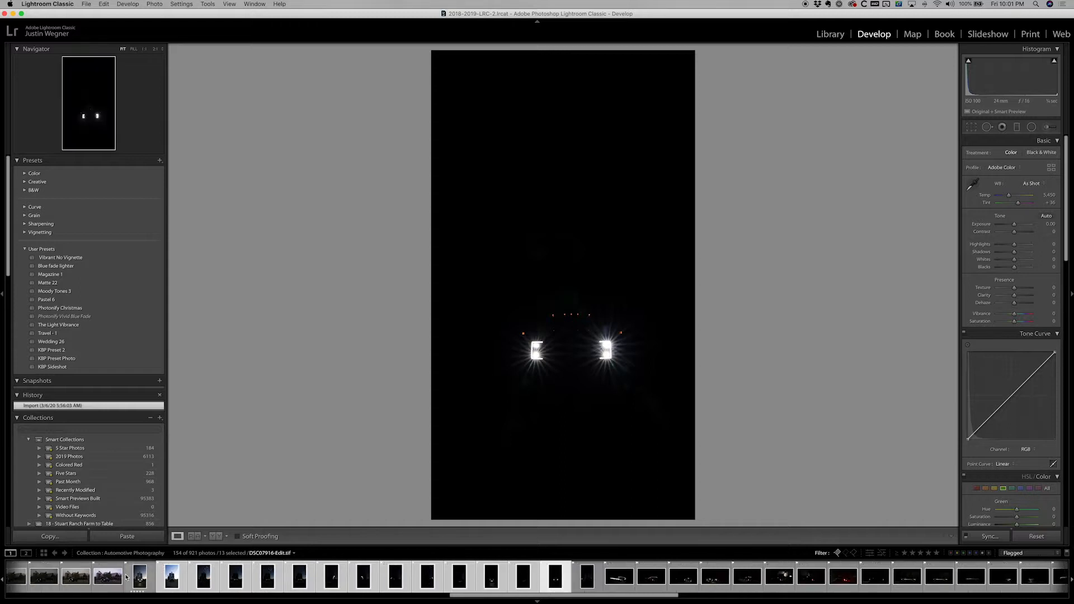
right_click(299, 578)
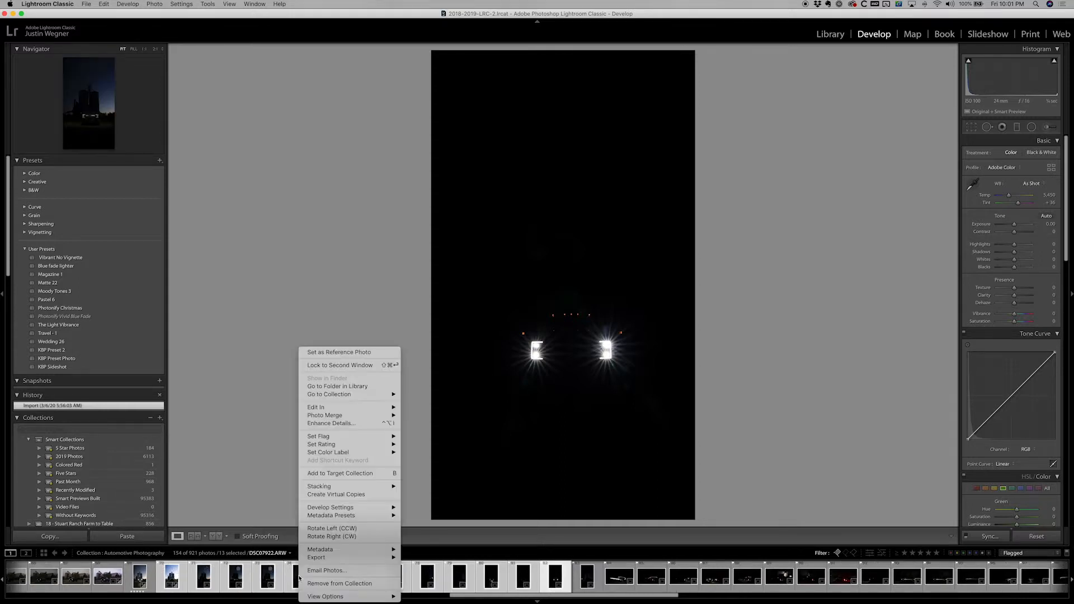
mouse_move(339, 409)
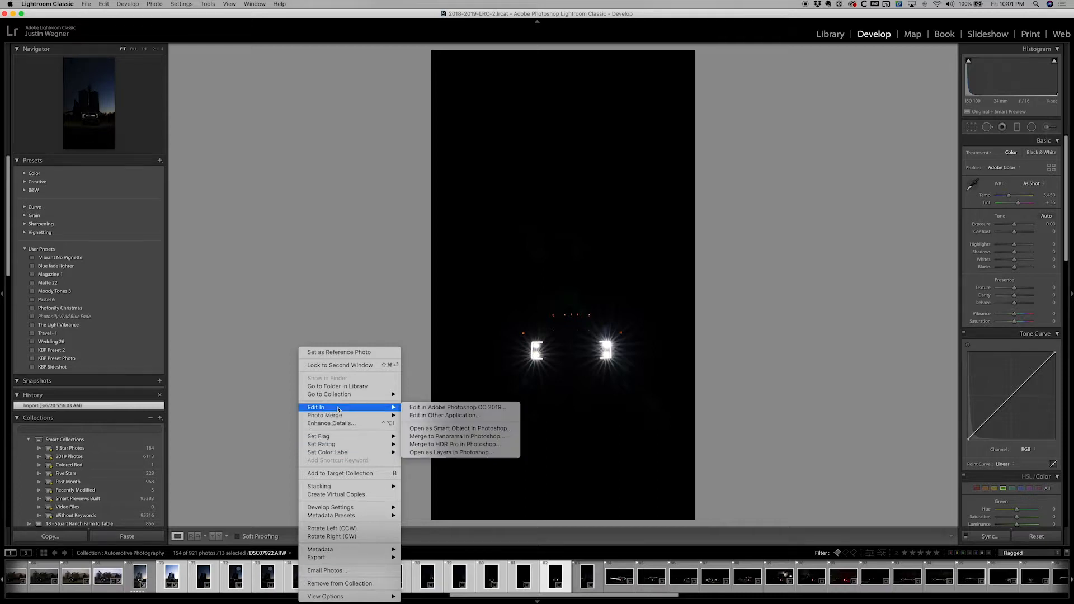
click(422, 456)
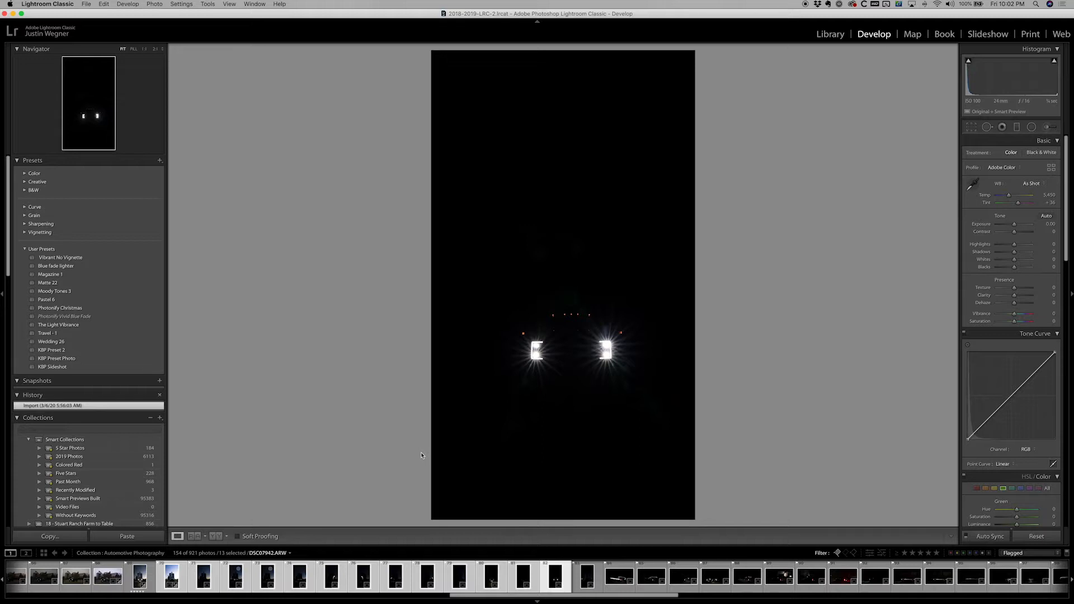
Switch to Photoshop and hide every layer above the DSC07917.ARW base layer.
key(super+Tab)
key(super+Tab)
key(super+Tab)
key(super+Tab)
key(super+Tab)
key(super+Tab)
key(super+Tab)
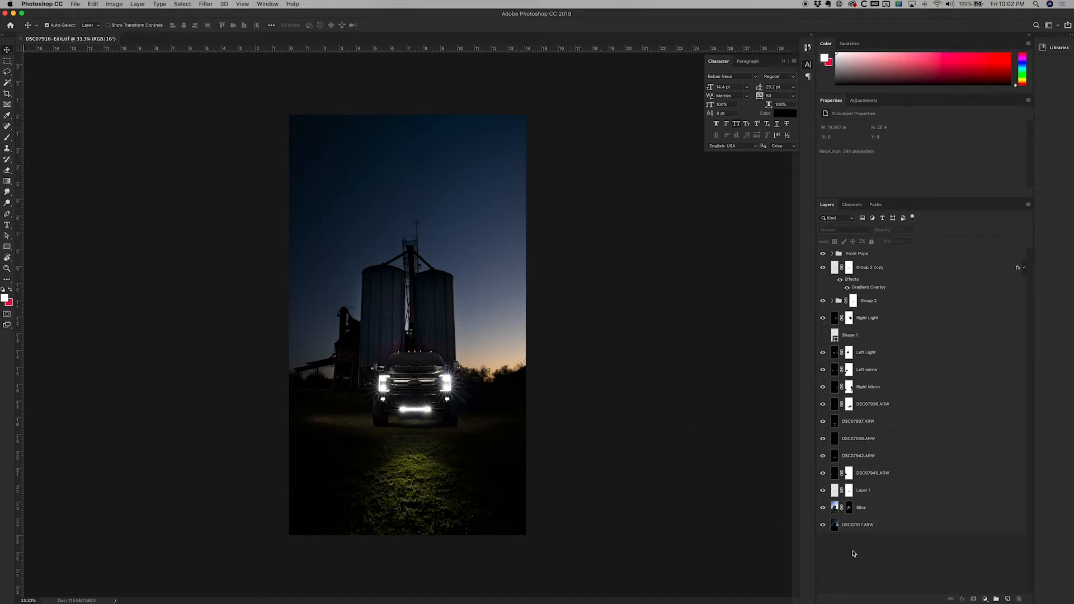
click(894, 525)
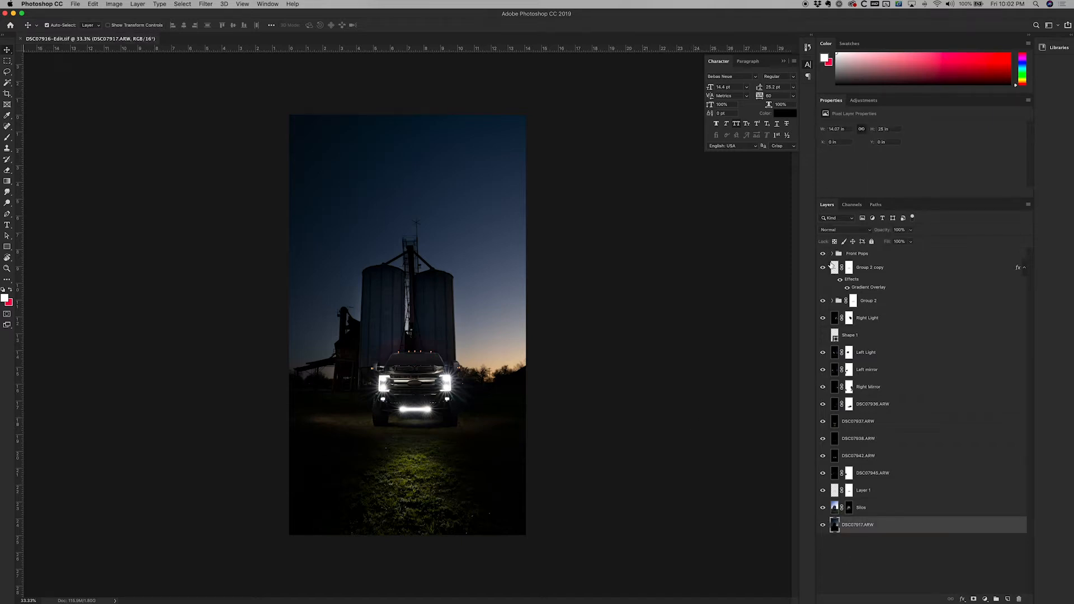
drag(823, 256, 816, 352)
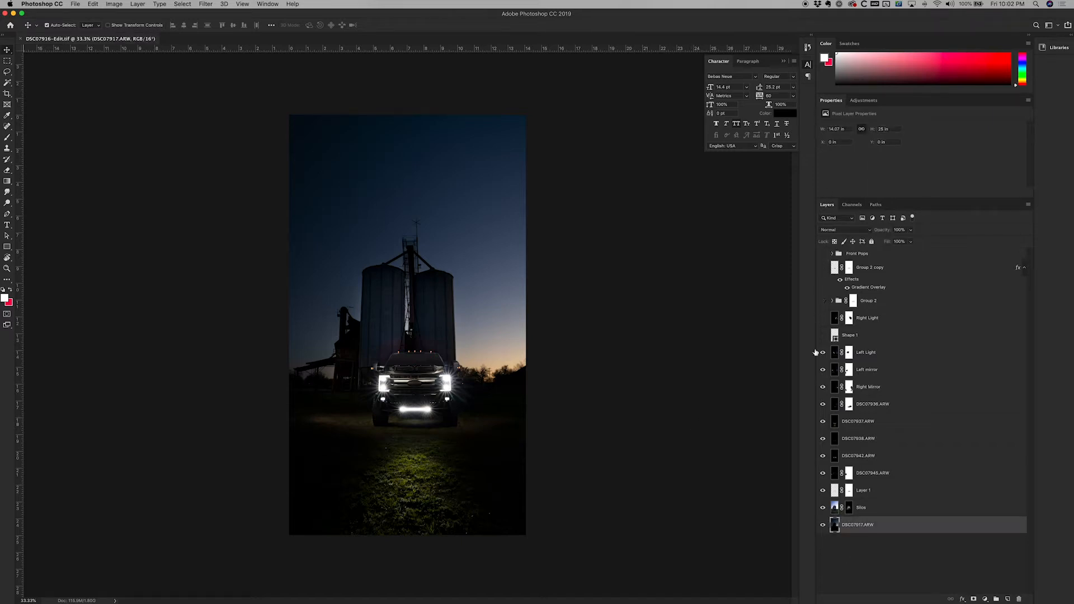
click(823, 507)
click(854, 550)
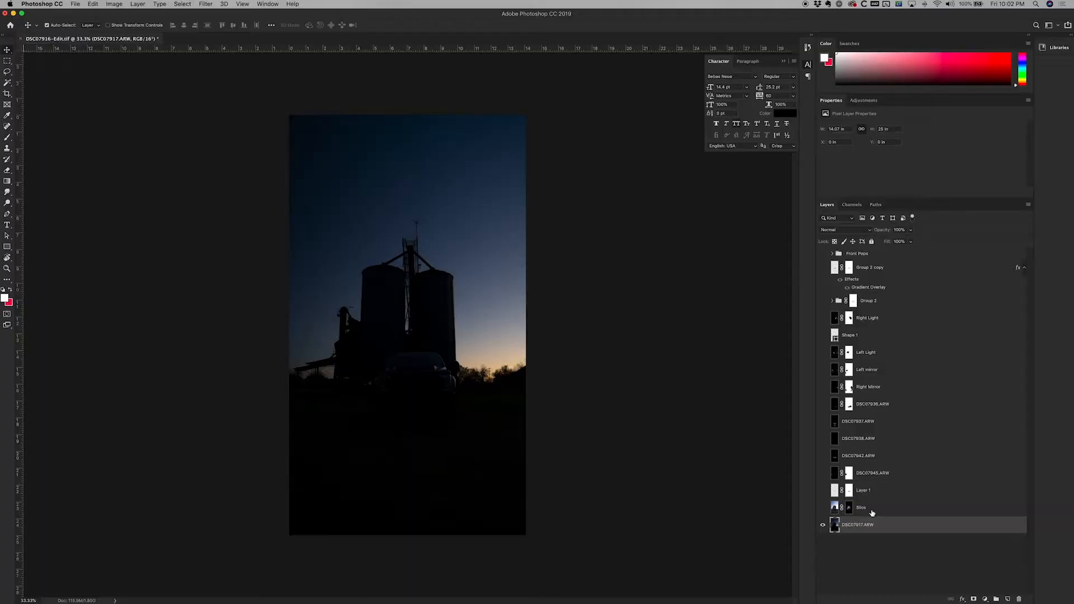
Show the Silos layer with its blend mode kept at Lighten, and inspect its layer mask on its own.
click(827, 511)
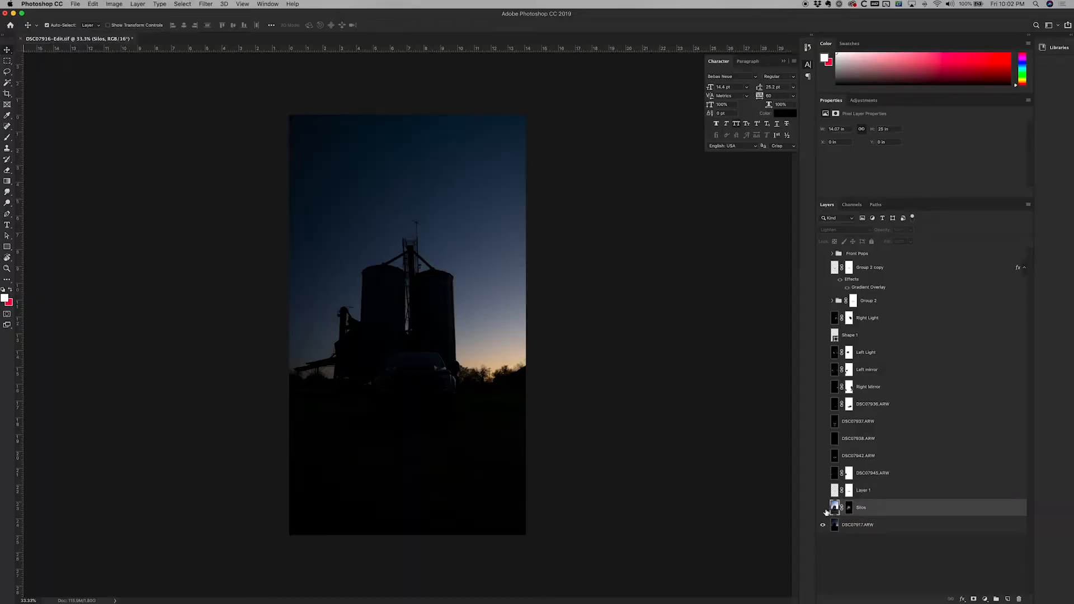
click(823, 510)
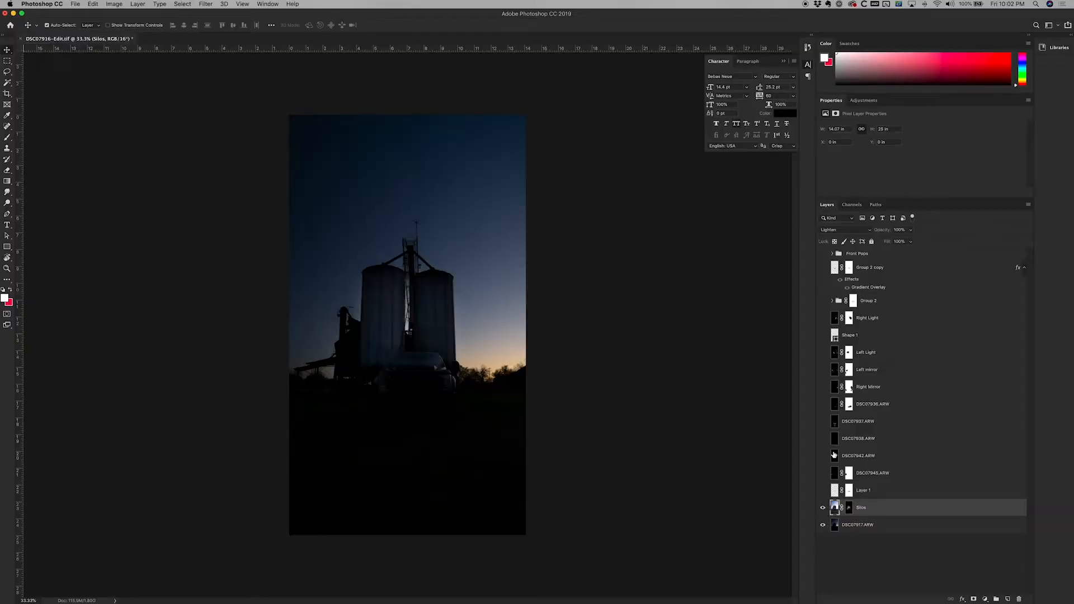
click(864, 233)
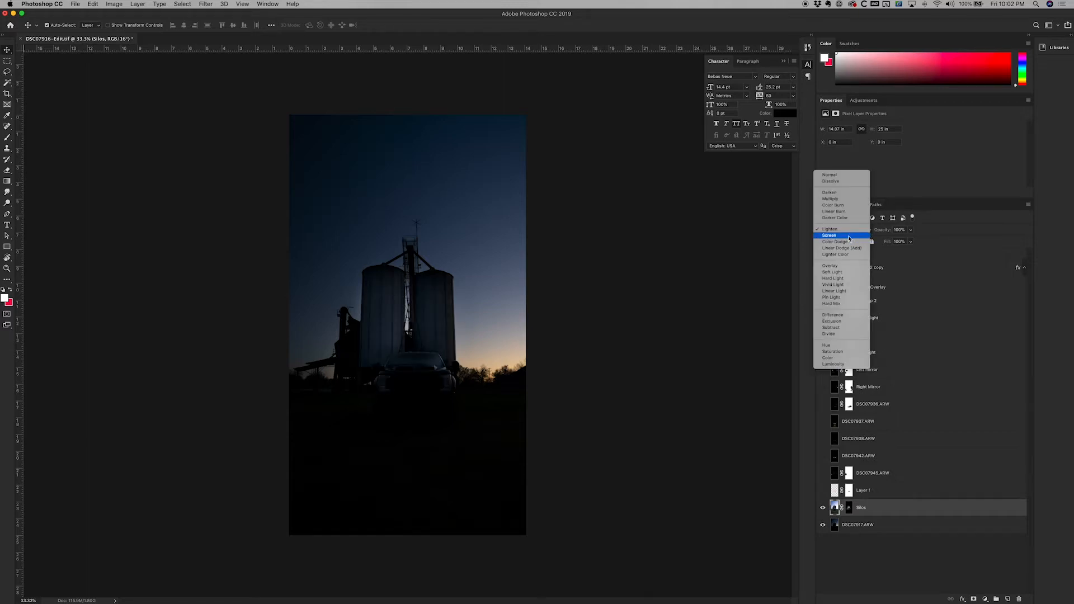
click(834, 230)
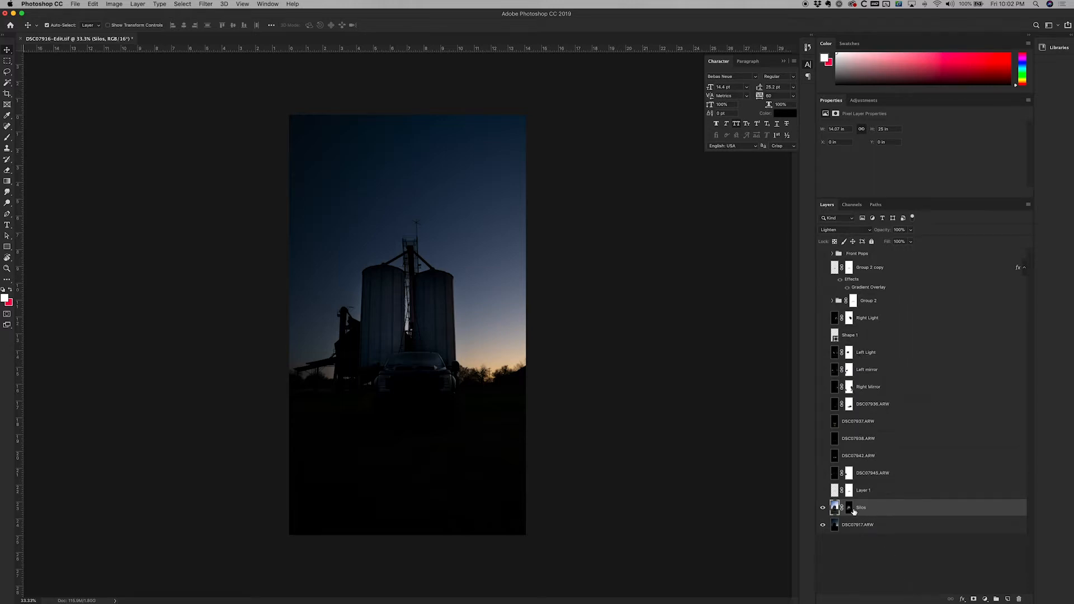
alt+click(849, 508)
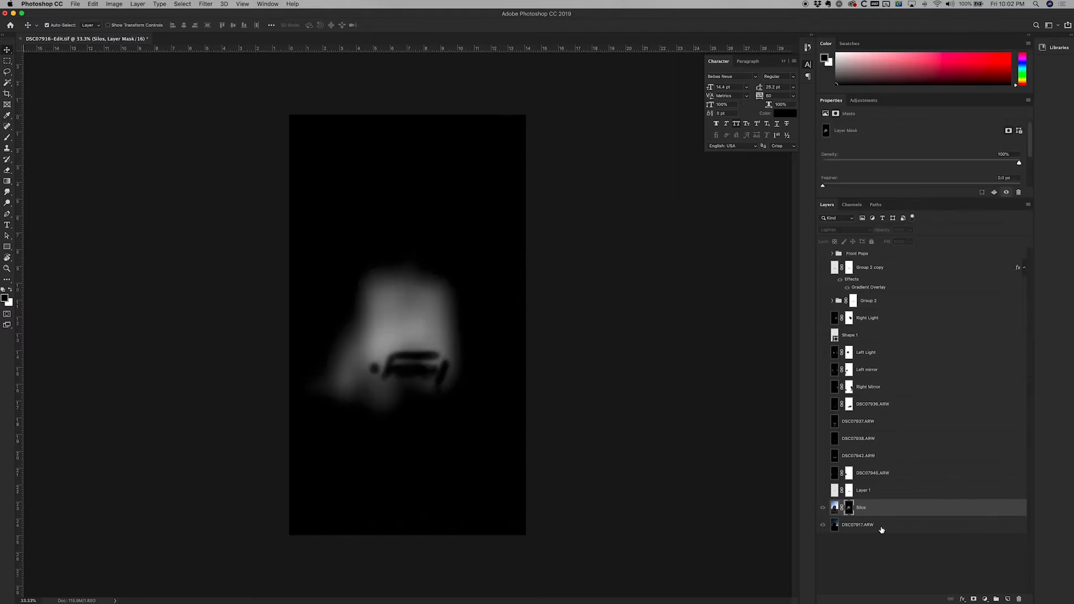
alt+click(850, 509)
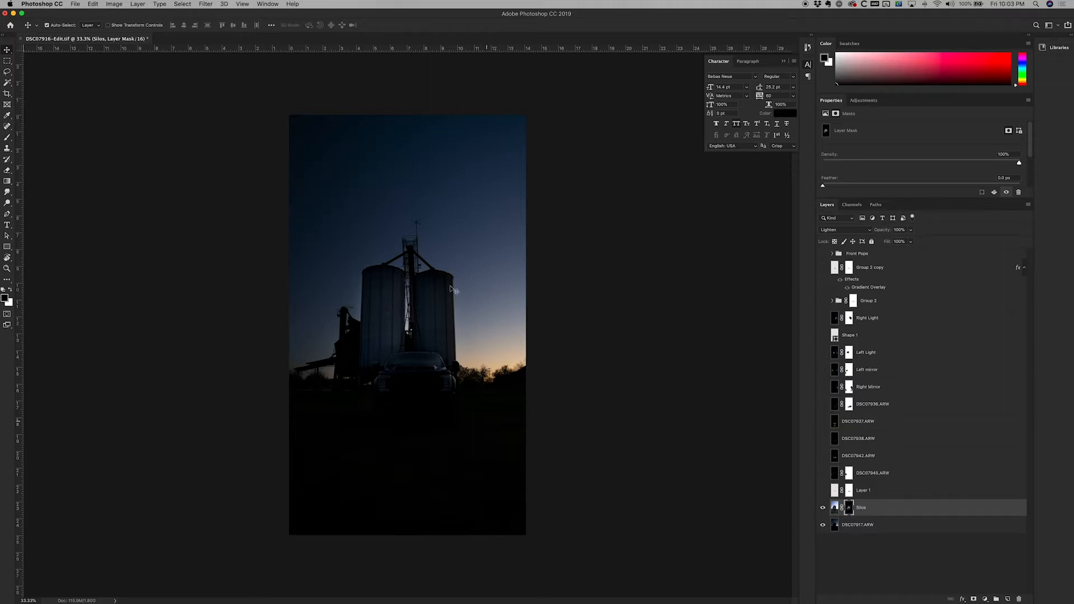
Show and select Layer 1, and look closely at its effect on the area around the truck and silos.
click(822, 493)
click(878, 491)
key(z)
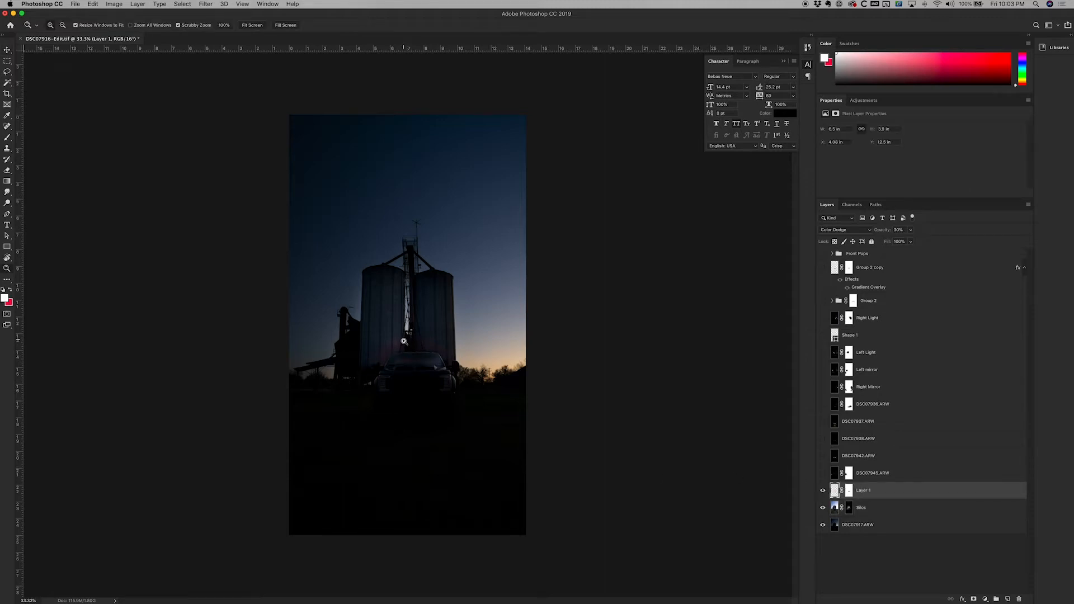
click(409, 347)
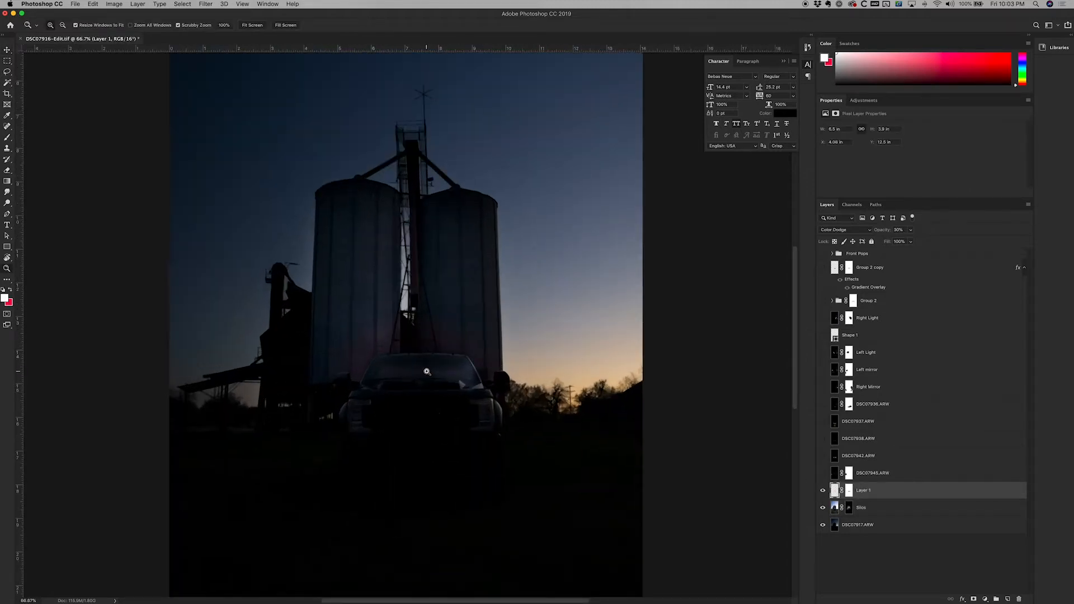
Show the DSC07945.ARW and DSC07942.ARW layers, and select the DSC07942.ARW headlight layer.
click(822, 474)
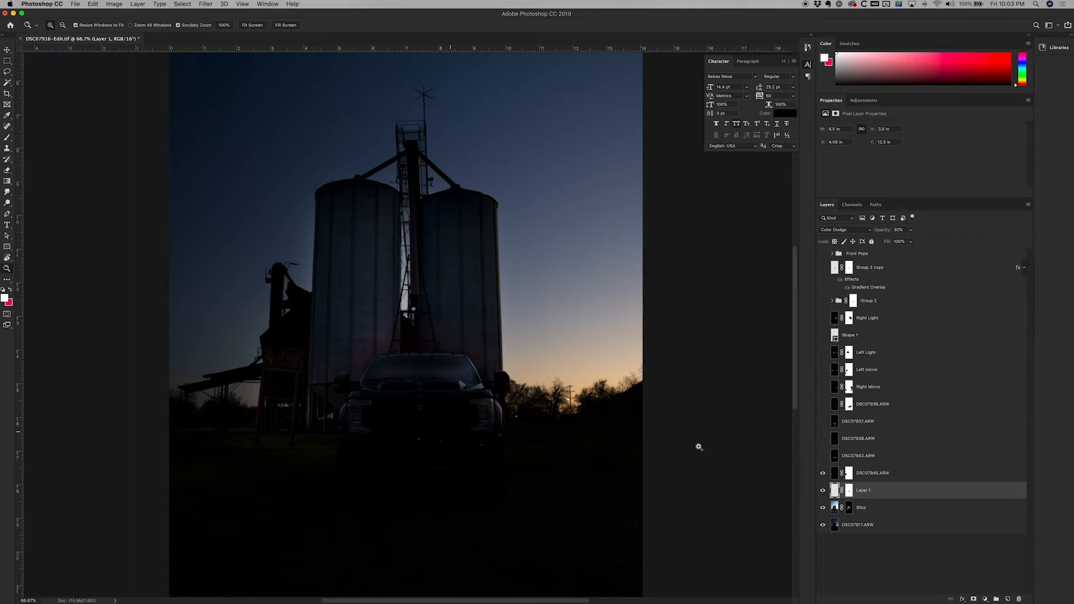
click(823, 457)
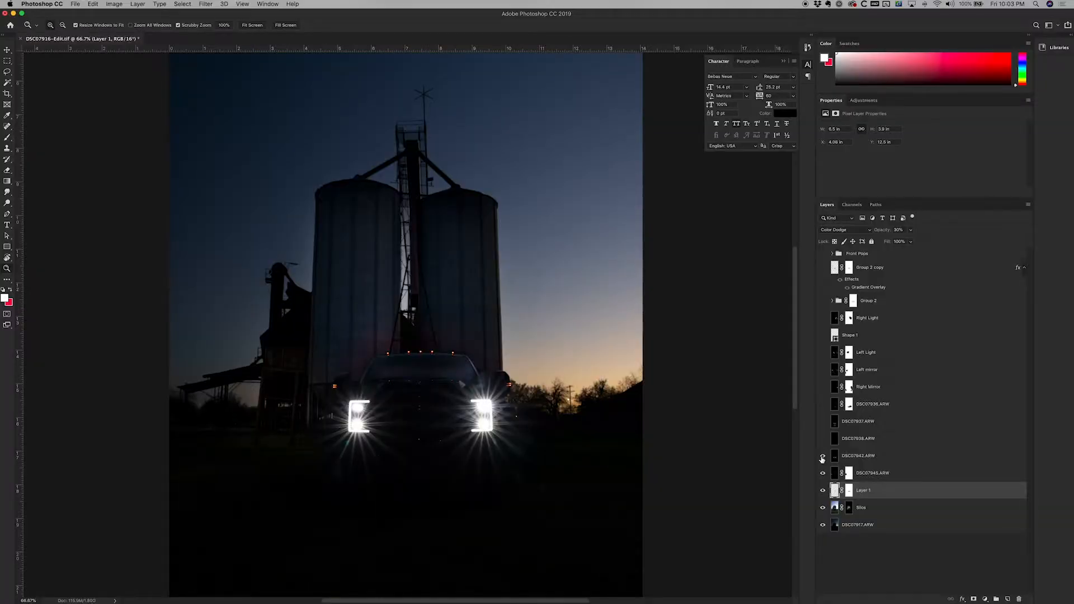
click(874, 457)
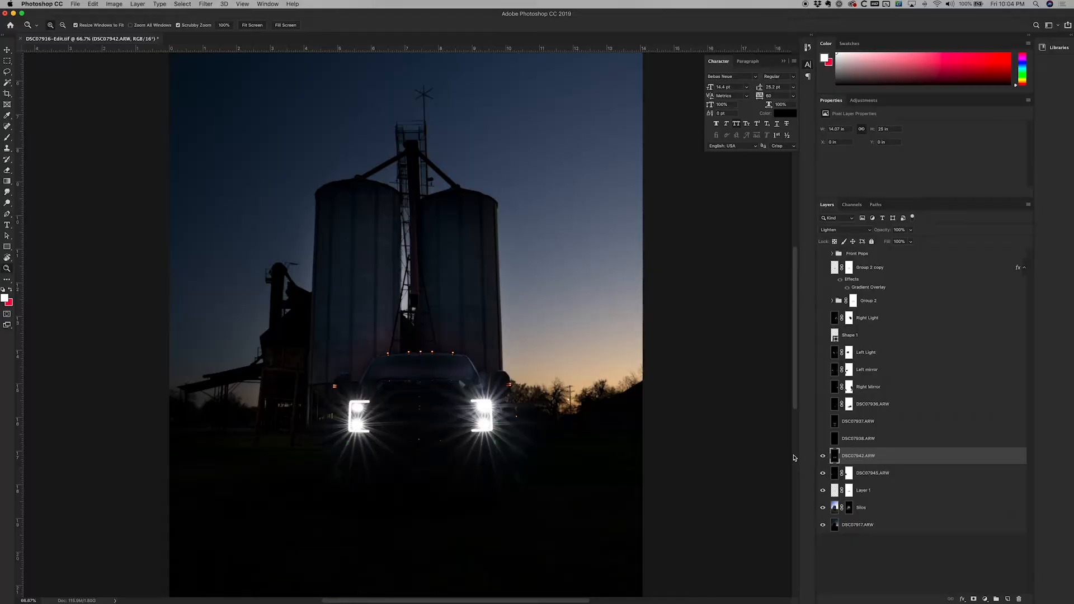
Show the DSC07938.ARW and DSC07937.ARW light-bar layers, comparing the image with and without DSC07937.ARW.
click(823, 440)
scroll(660, 440, down, 4)
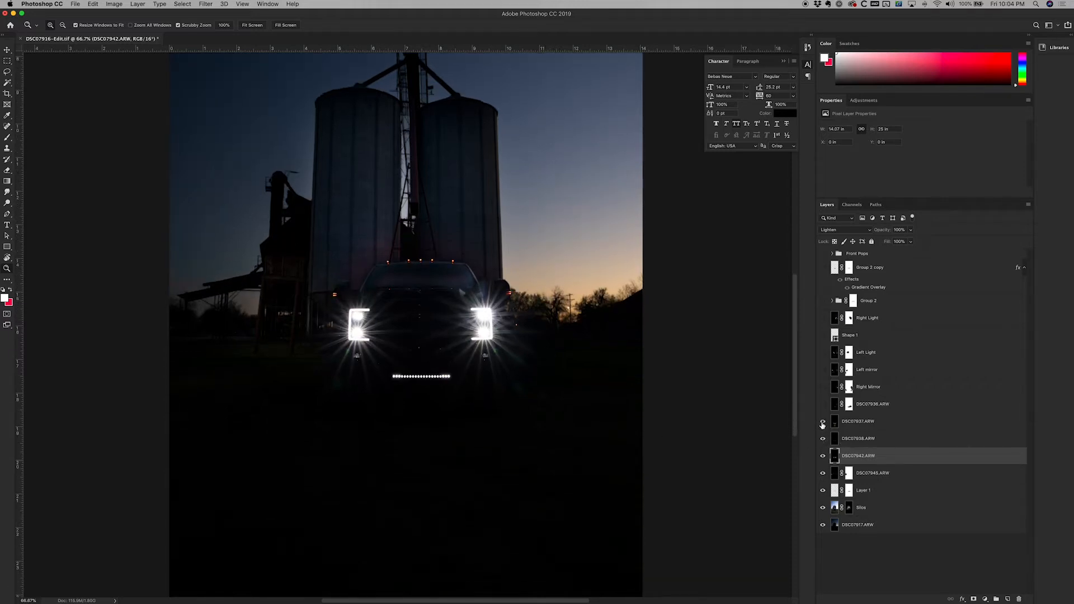
click(822, 423)
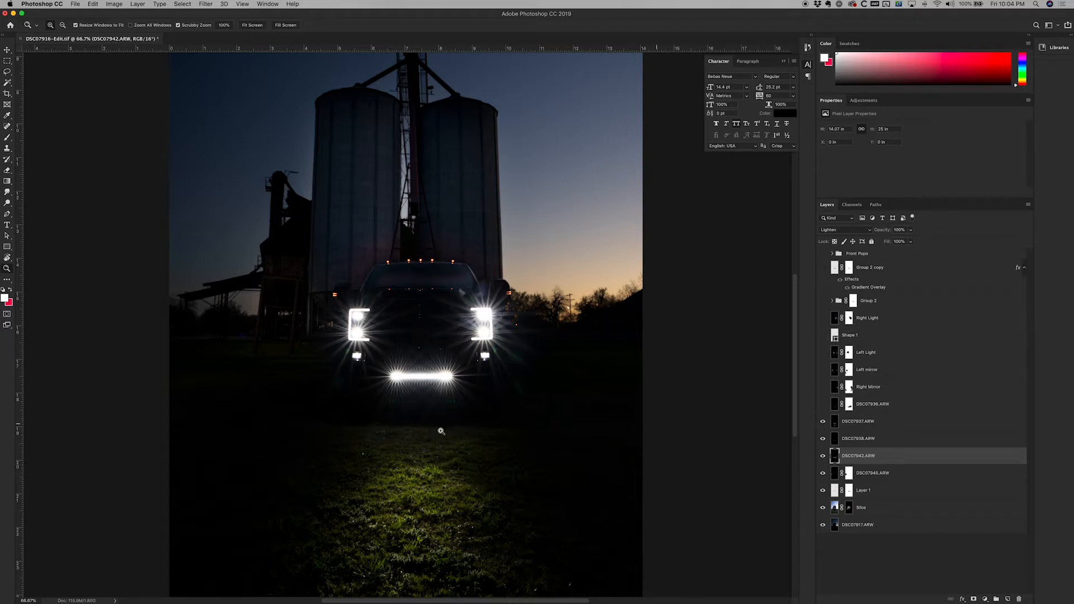
click(823, 422)
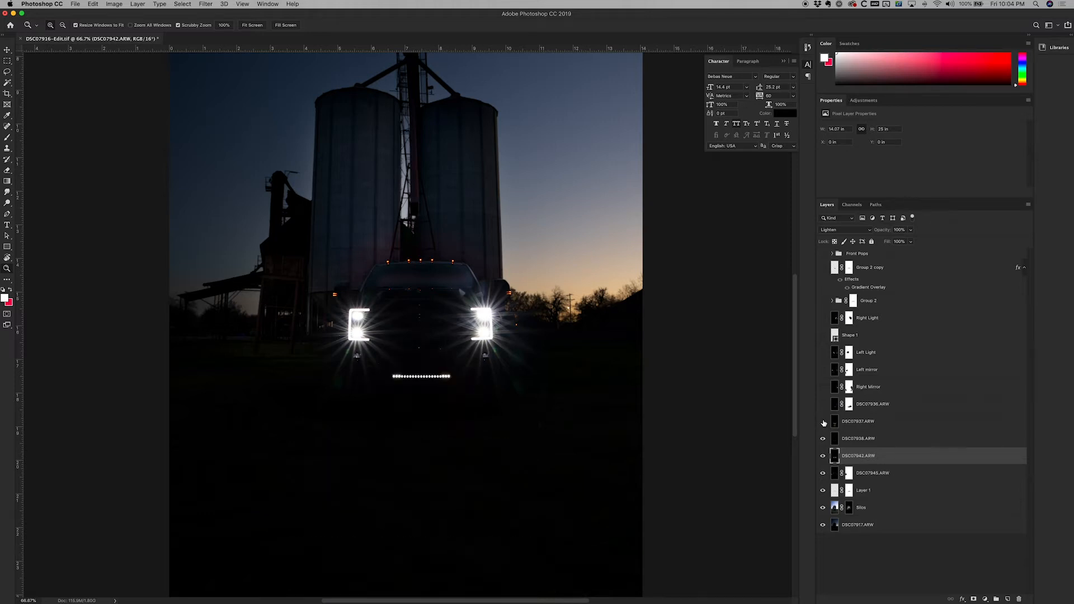
click(823, 423)
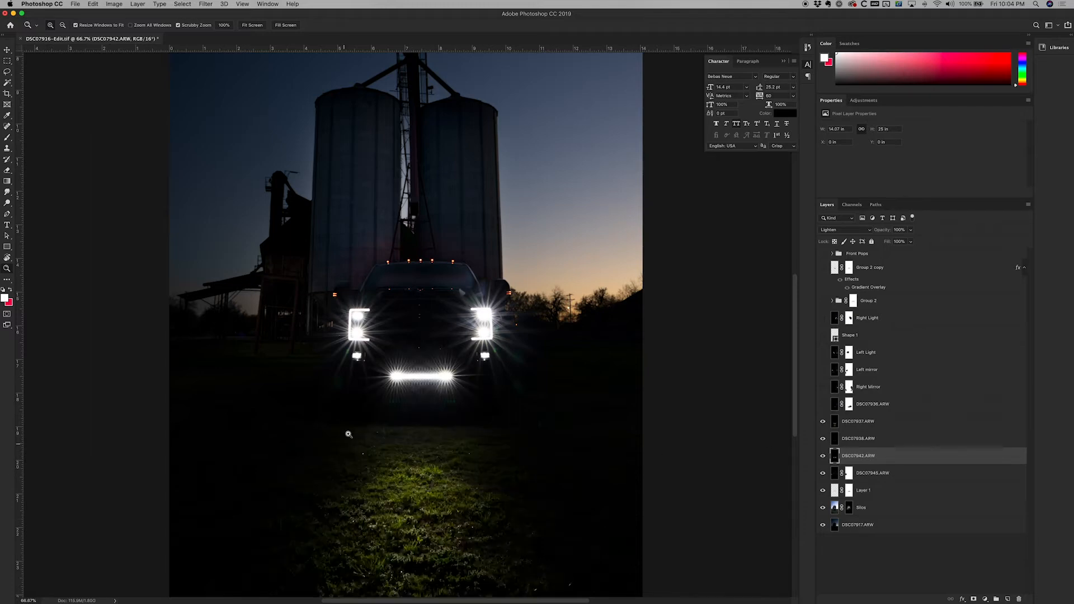
Show and select the DSC07936.ARW layer, and set its blend mode to Normal to view that exposure by itself.
click(823, 404)
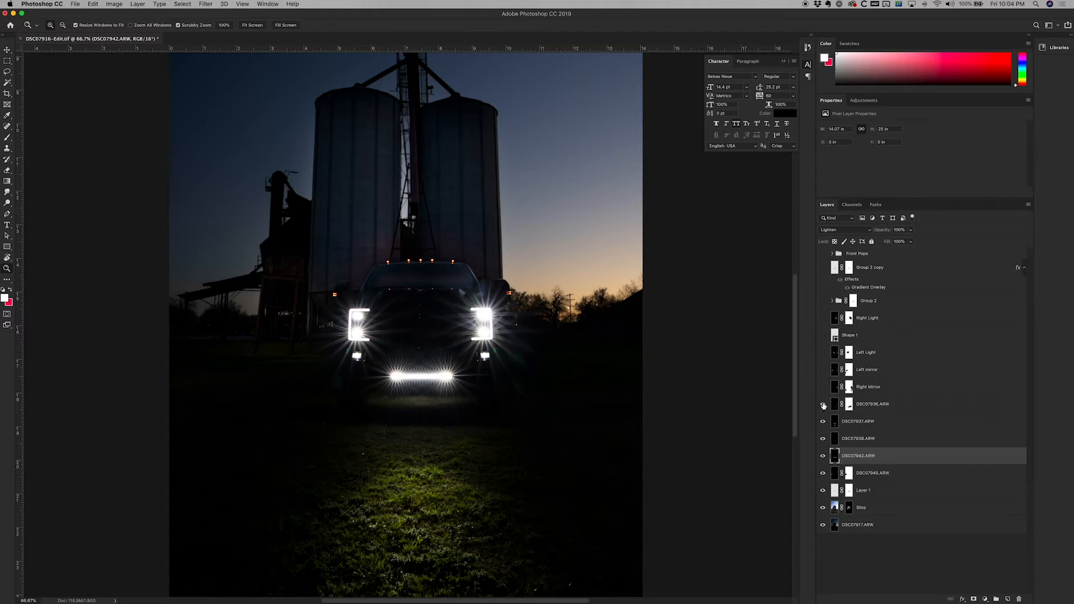
click(902, 407)
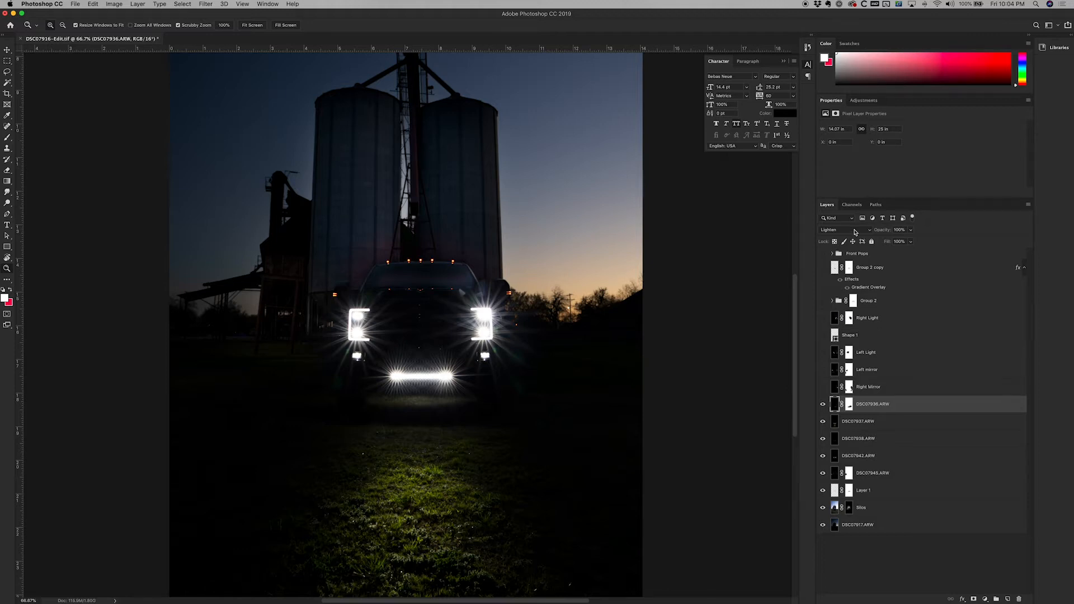
click(856, 231)
click(836, 177)
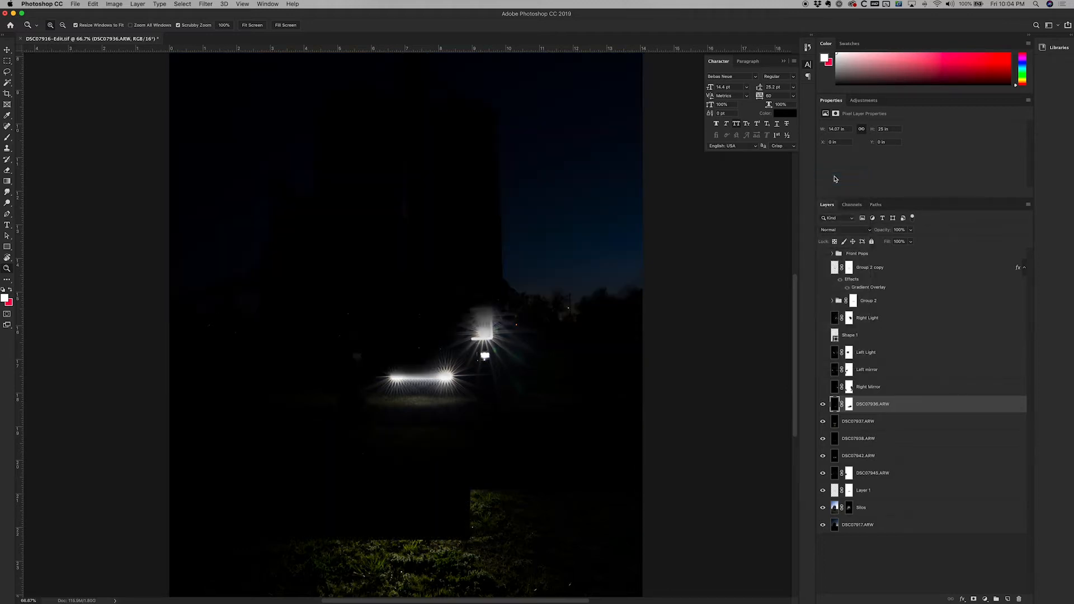
Compare the DSC07936.ARW layer with its mask disabled and enabled, and set its blend mode back to Lighten.
shift+click(848, 411)
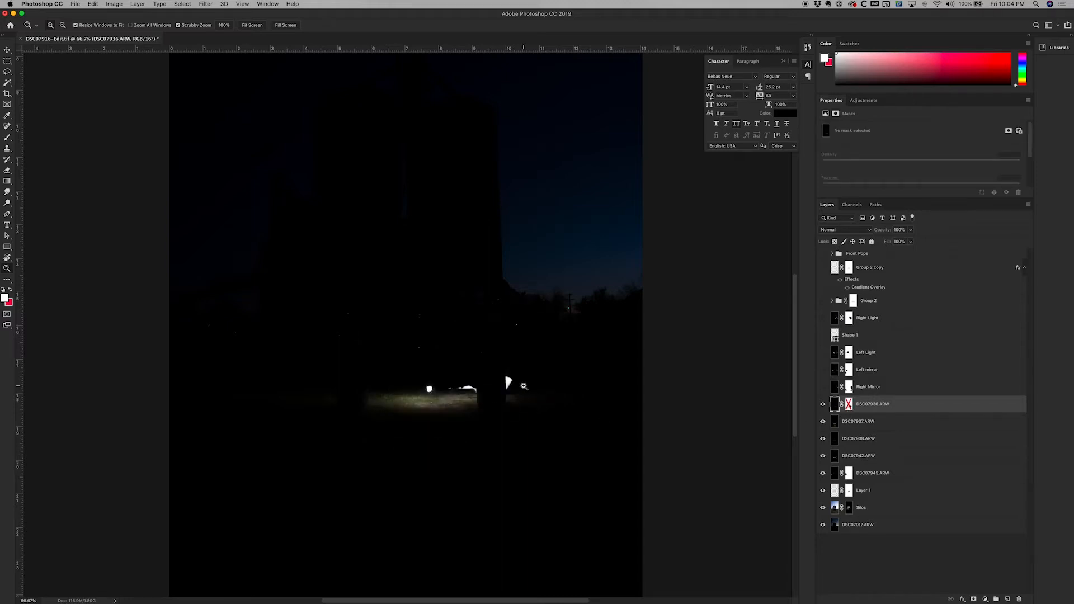
shift+click(847, 404)
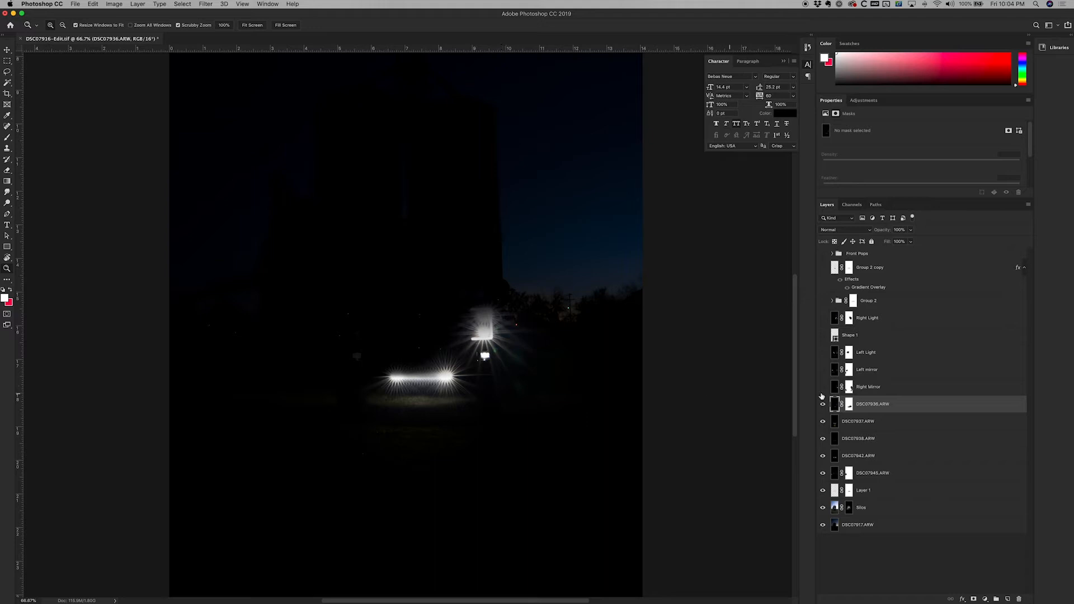
click(835, 404)
click(843, 230)
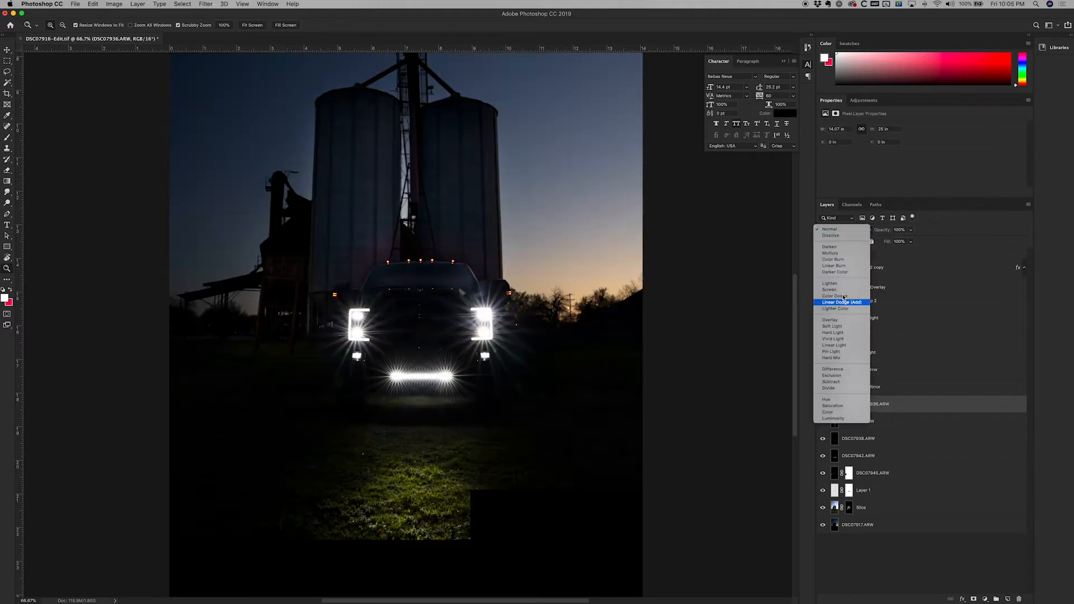
click(830, 284)
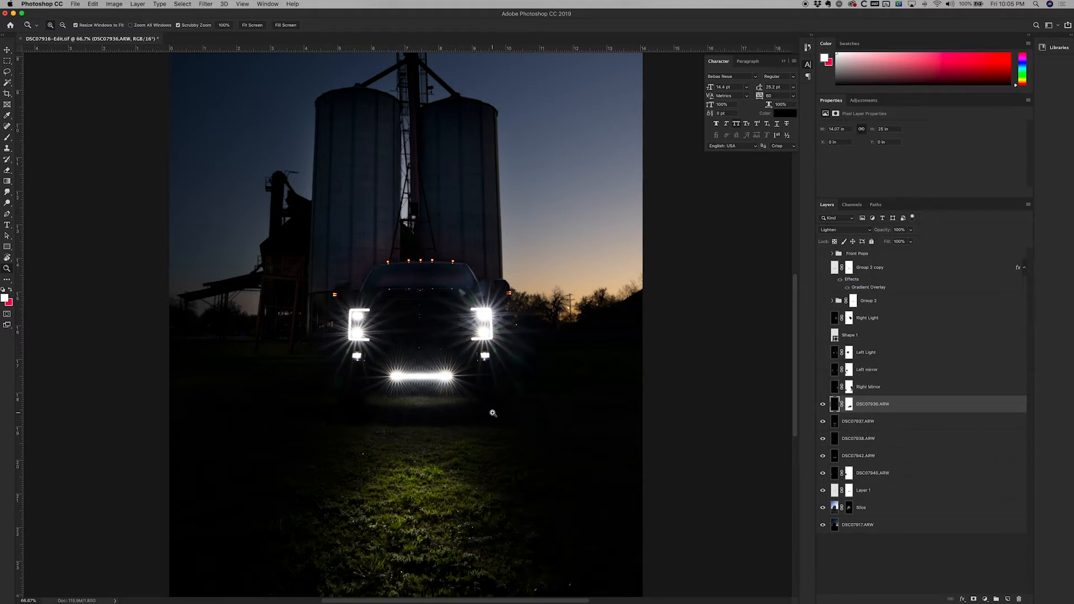
Show the Right Mirror, Left mirror and Left Light layers.
click(822, 387)
click(822, 370)
click(822, 352)
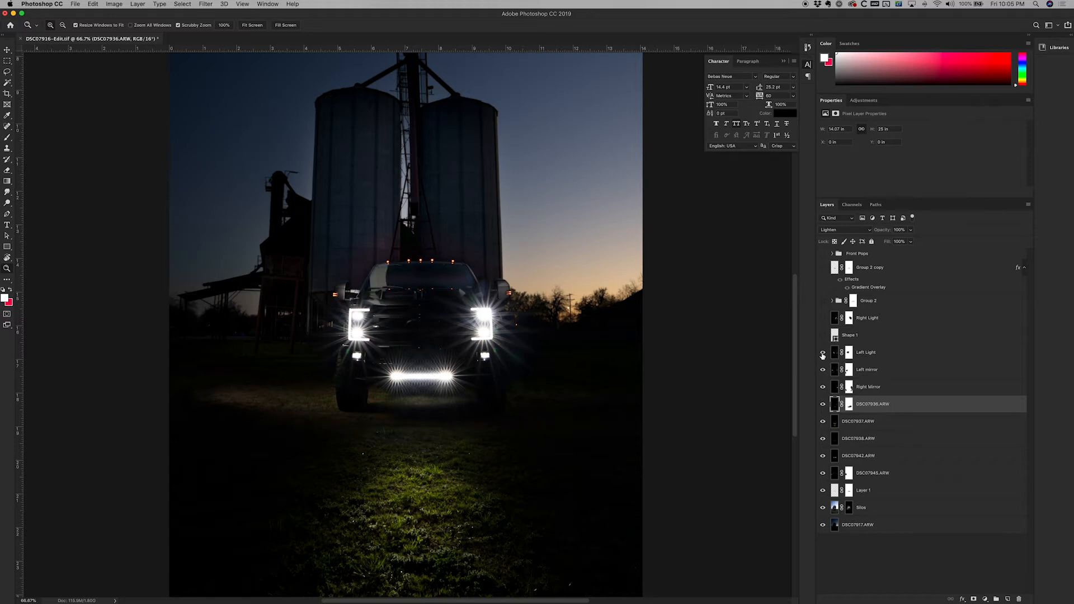
Inspect the unmasked Left Light exposure by disabling its layer mask and setting its blend mode to Normal and opacity to 100%.
shift+click(849, 353)
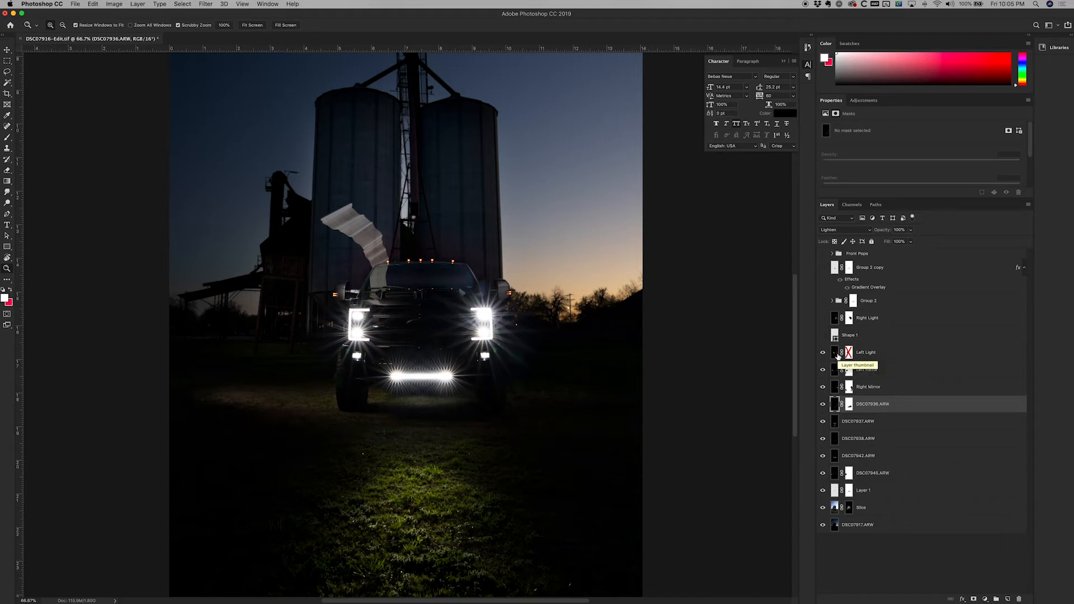
click(835, 354)
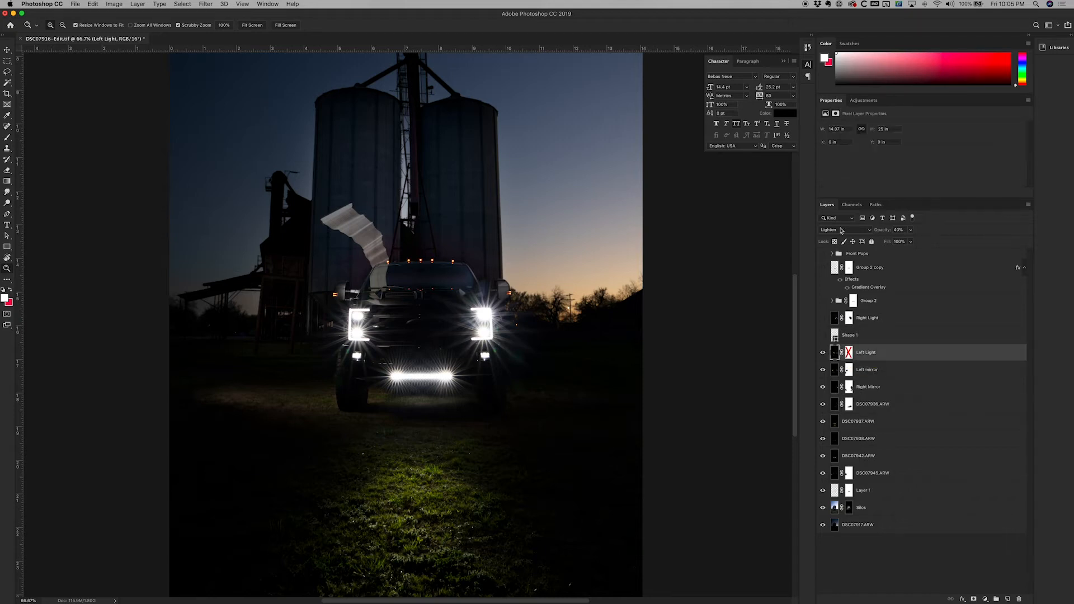
click(837, 229)
click(829, 178)
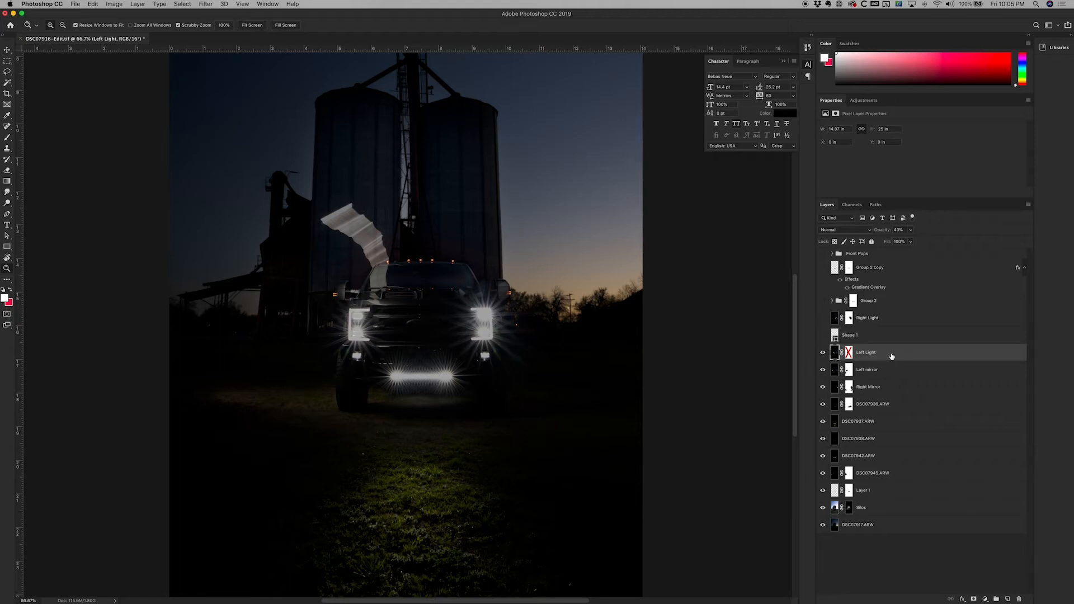
key(0)
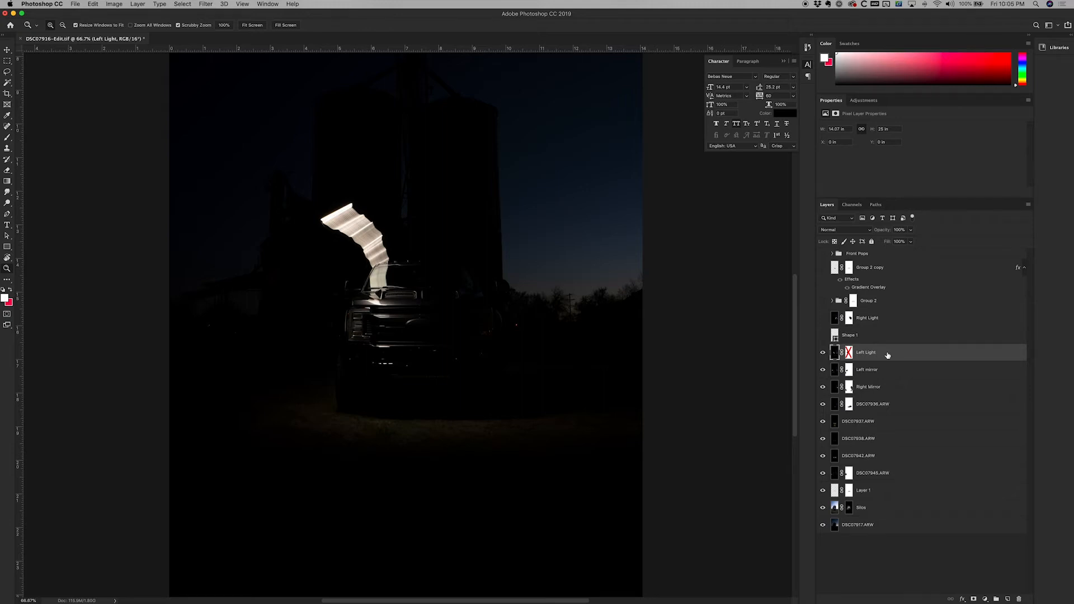
Restore the Left Light layer to 40% opacity and Lighten blend mode, with its layer mask enabled.
key(4)
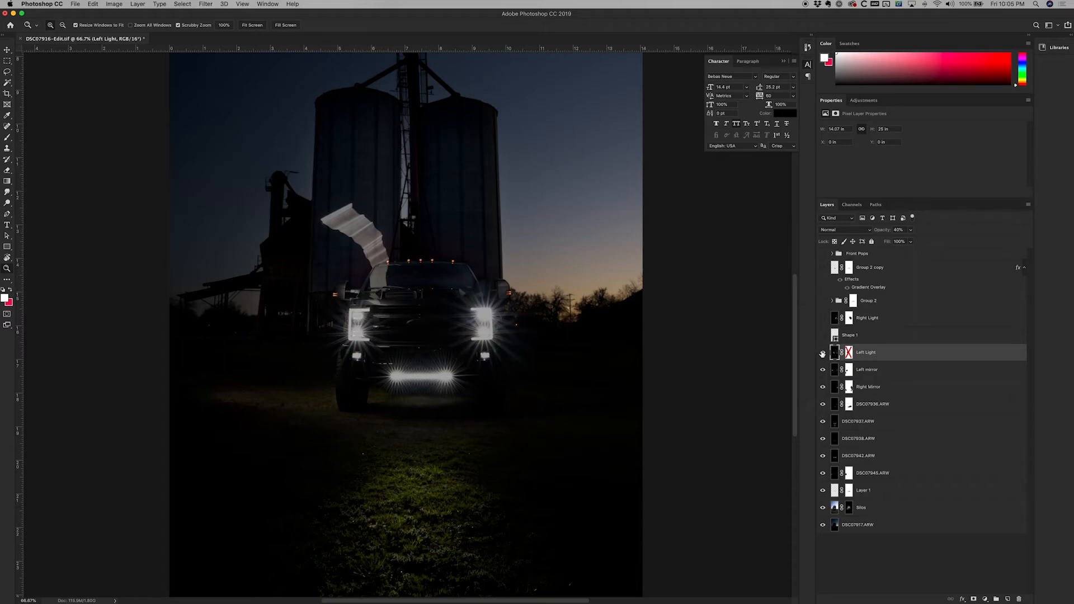
click(836, 231)
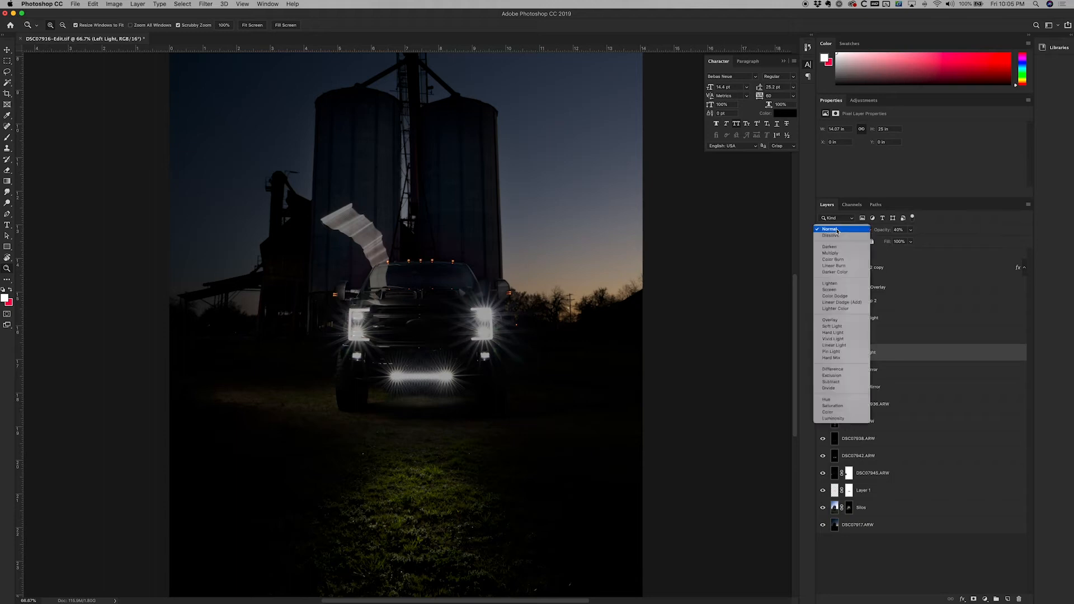
click(834, 283)
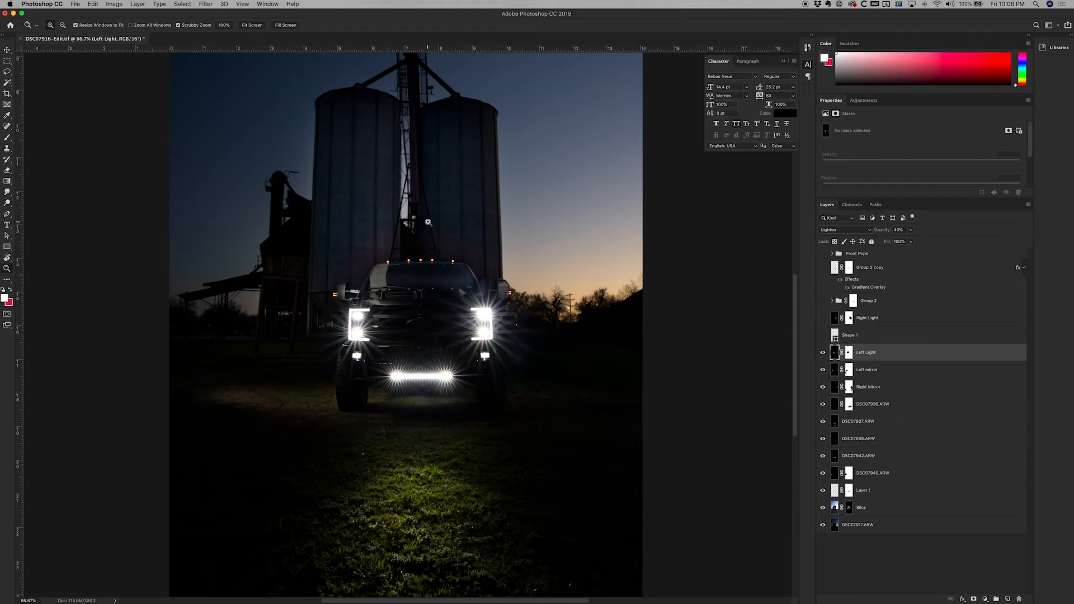
Show the Shape 1 and Right Light layers, comparing the image with and without Right Light.
scroll(427, 222, down, 1)
click(826, 334)
click(823, 317)
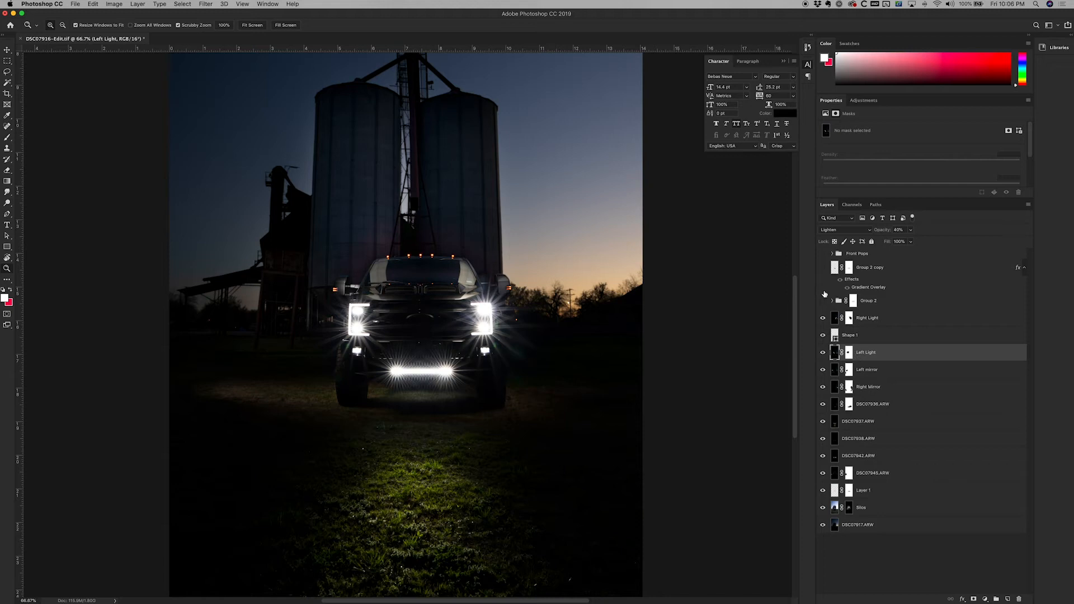
click(823, 319)
click(823, 318)
Show the Group 2 layer group, comparing the image with and without it.
click(823, 301)
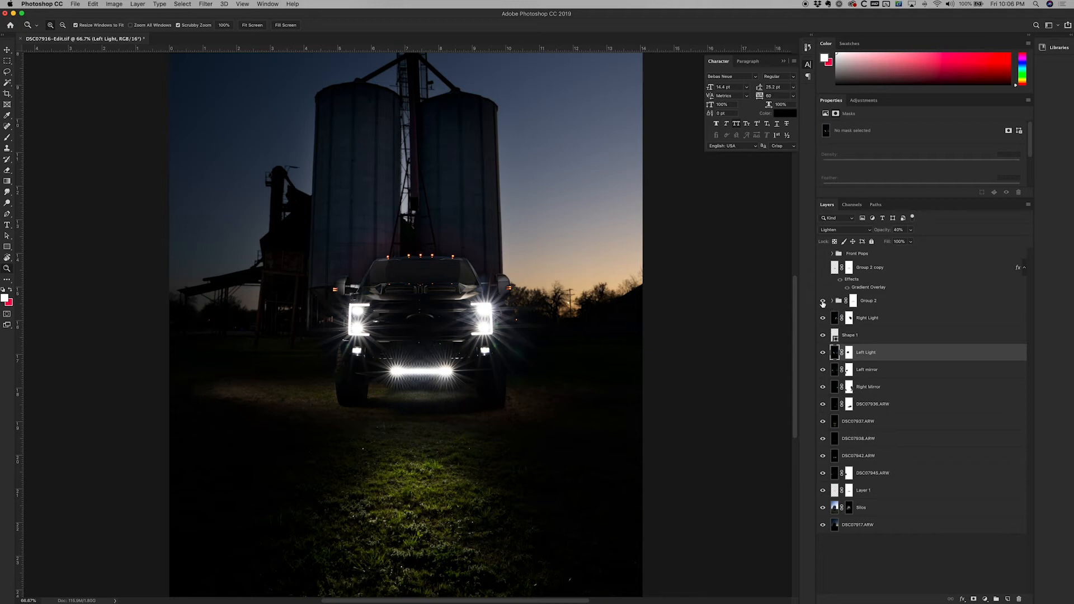
click(823, 302)
click(823, 302)
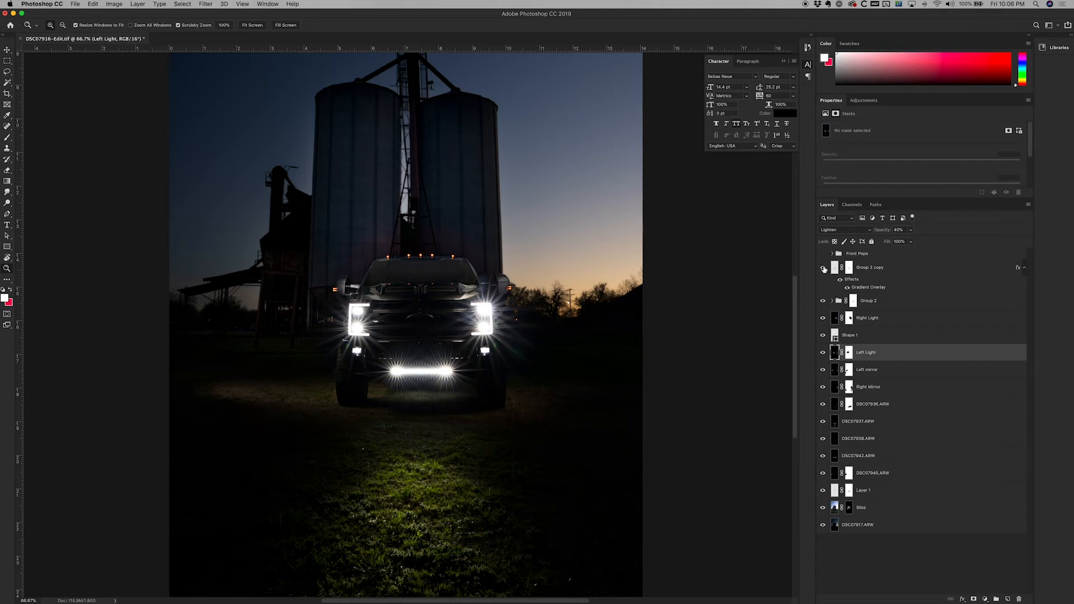
Hide the Group 2 copy layer and show the Front Pops group, comparing the truck's front with and without the group.
click(823, 270)
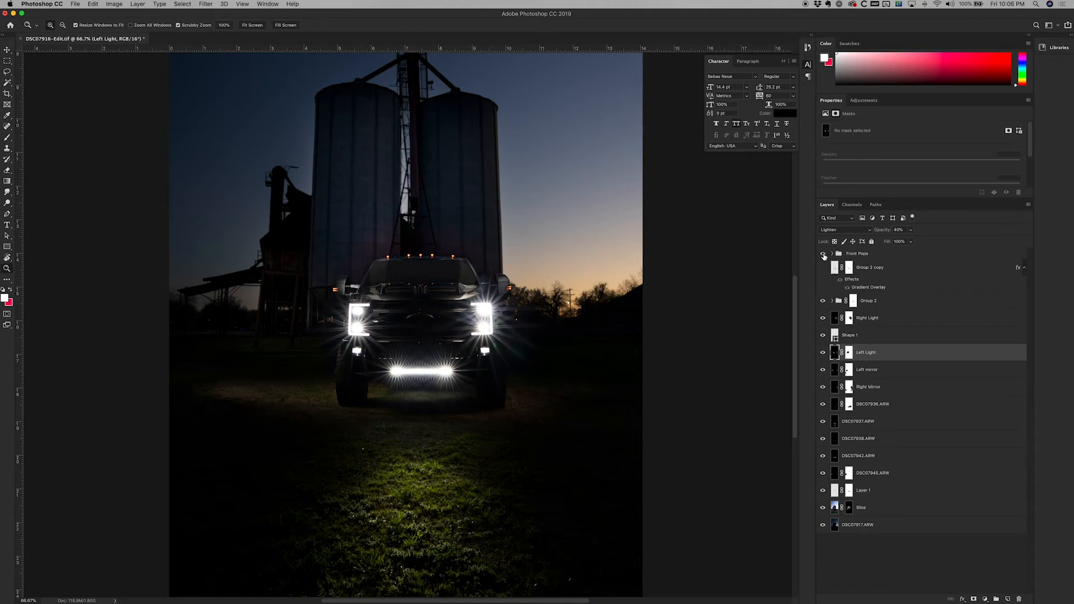
click(823, 268)
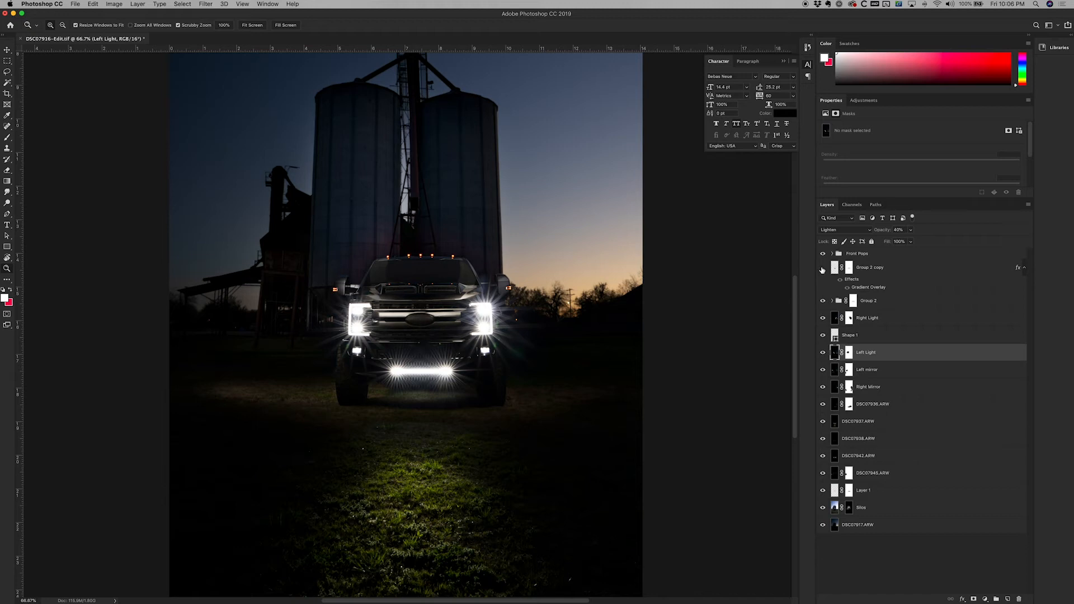
click(823, 256)
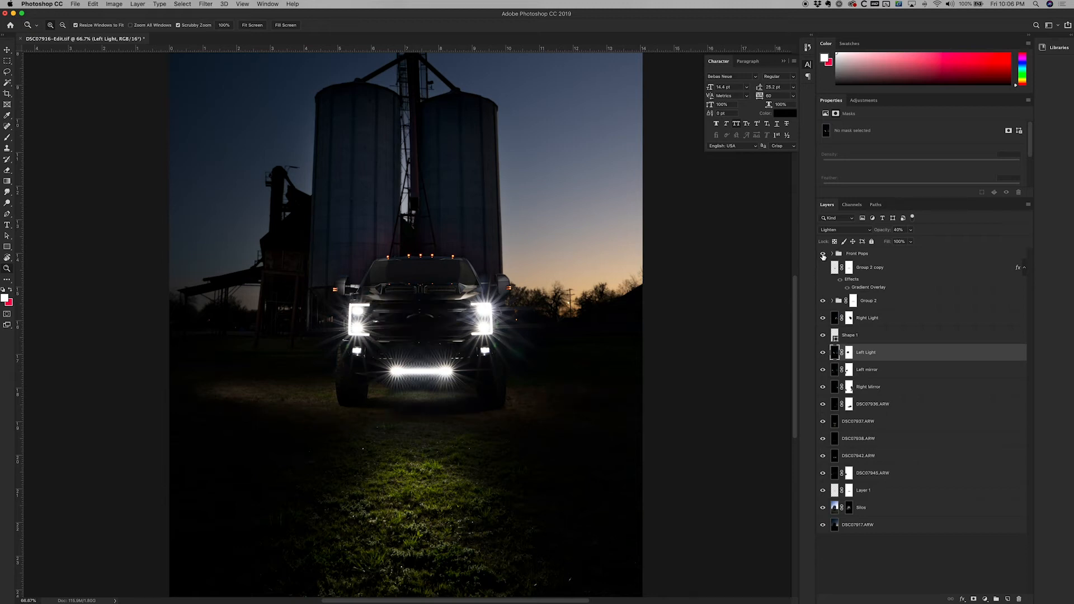
click(823, 254)
click(824, 255)
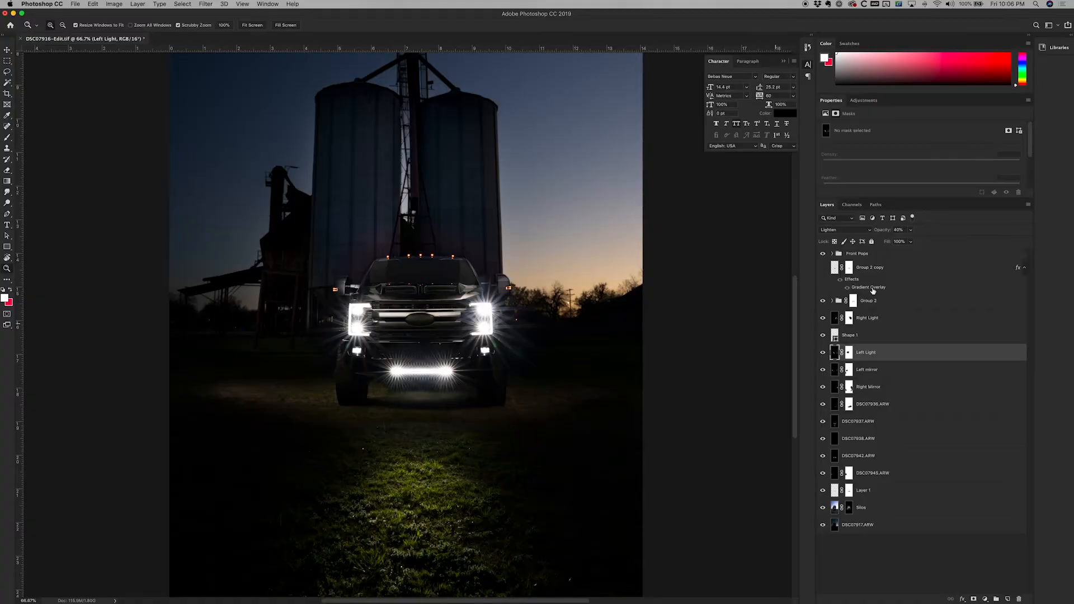
Show the Group 2 copy layer with its gradient overlay, and check the whole image.
click(823, 267)
click(822, 271)
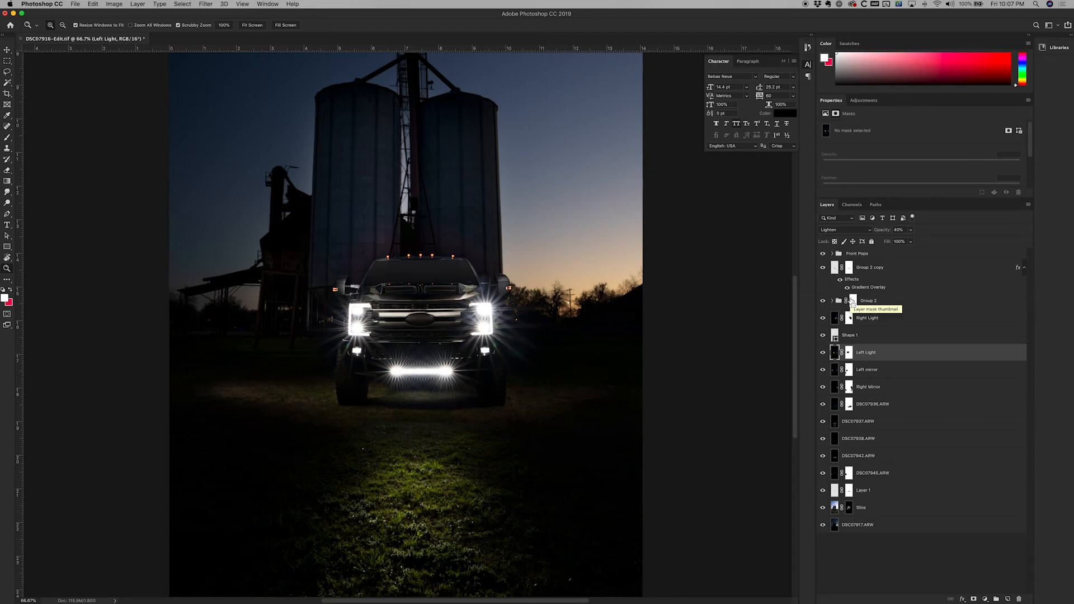
key(super+0)
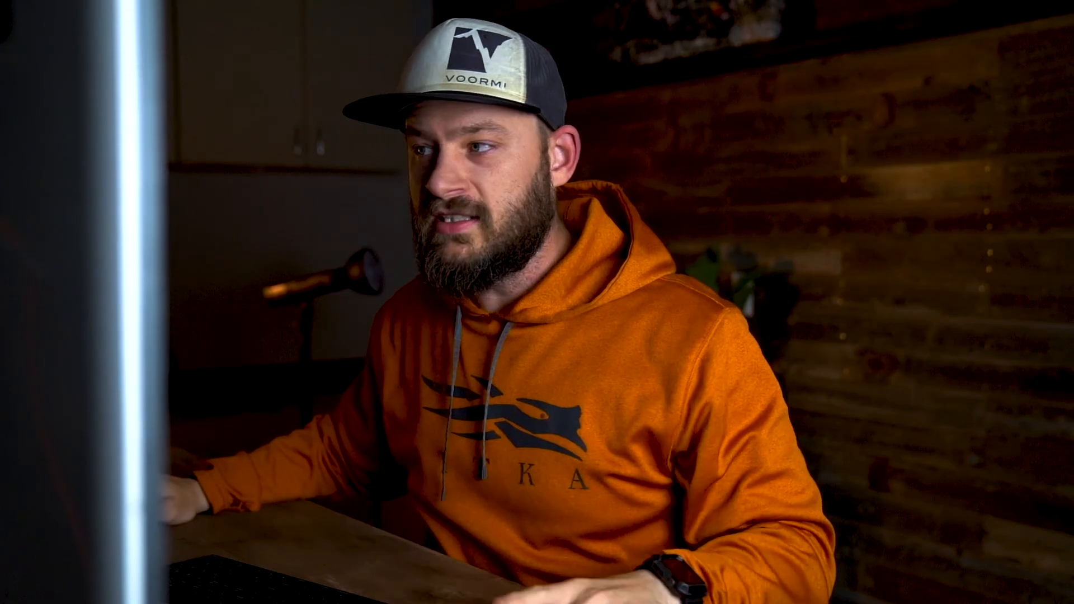